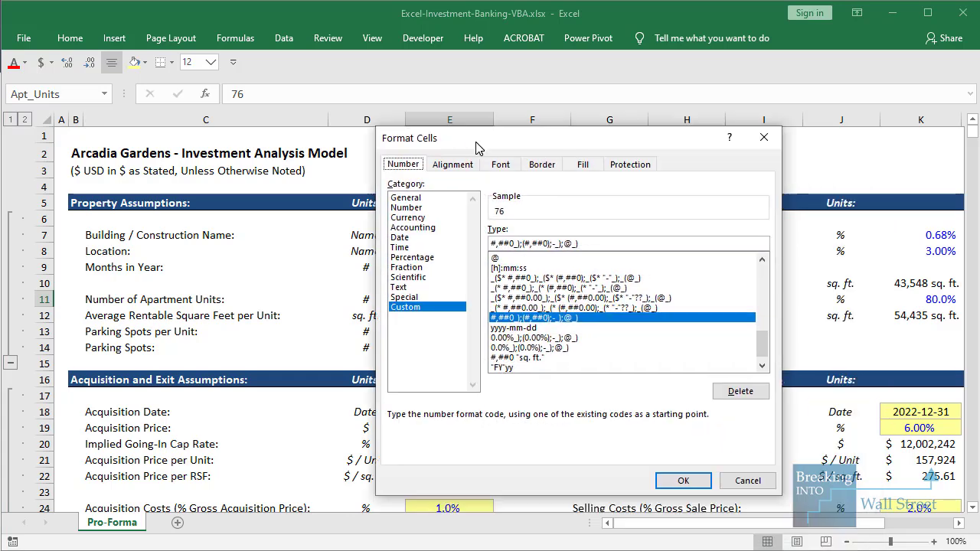
# Apply a light gray outline border to the Number of Apartment Units cell, E11
pyautogui.click(535, 159)
pyautogui.click(472, 317)
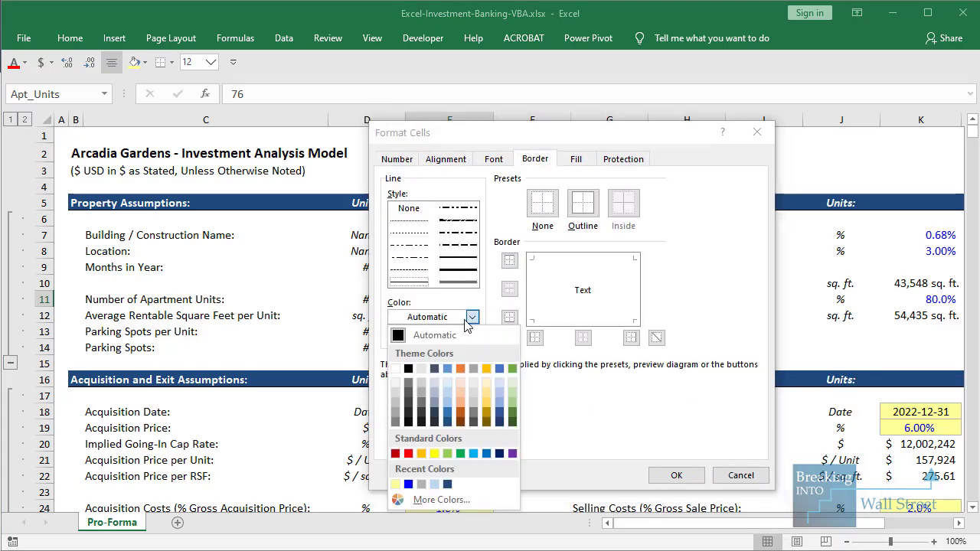
pyautogui.click(395, 402)
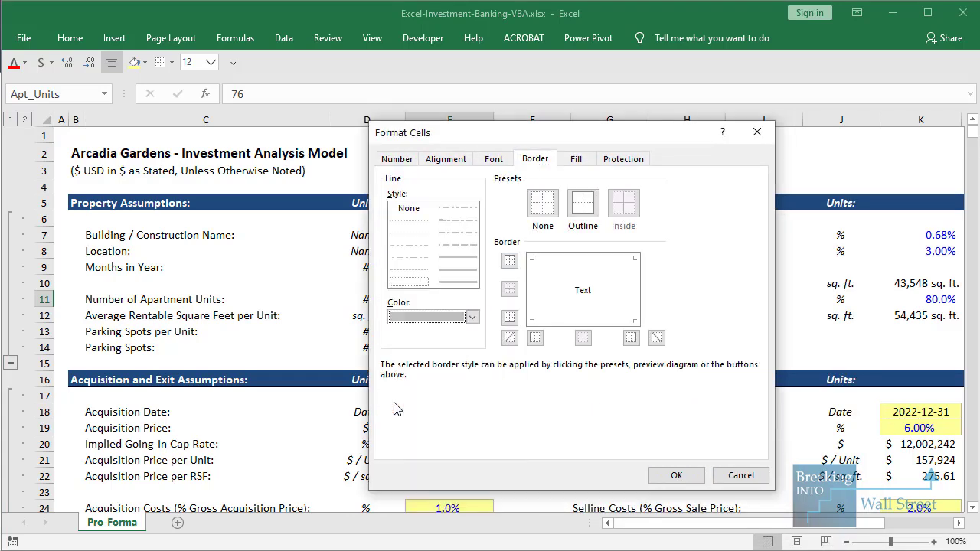
pyautogui.click(433, 317)
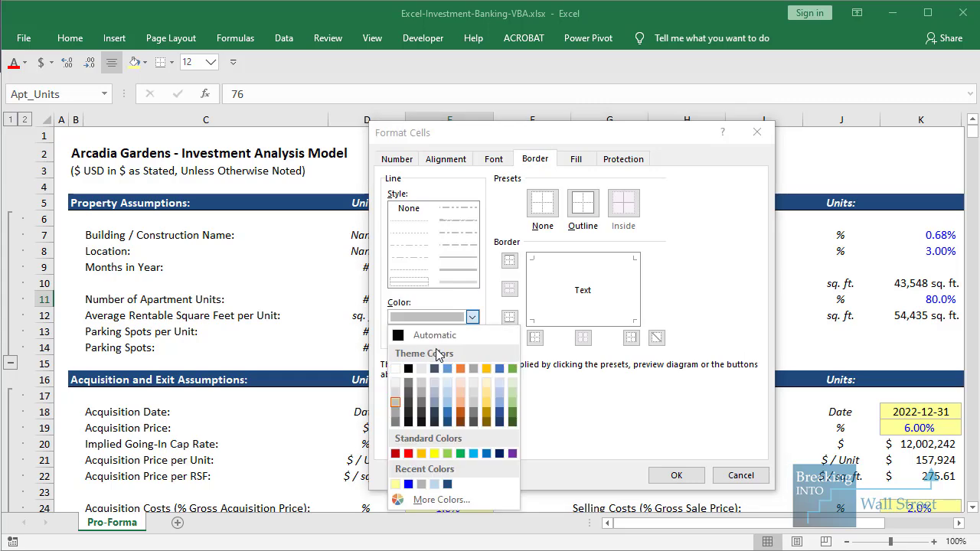
pyautogui.click(395, 391)
pyautogui.click(584, 207)
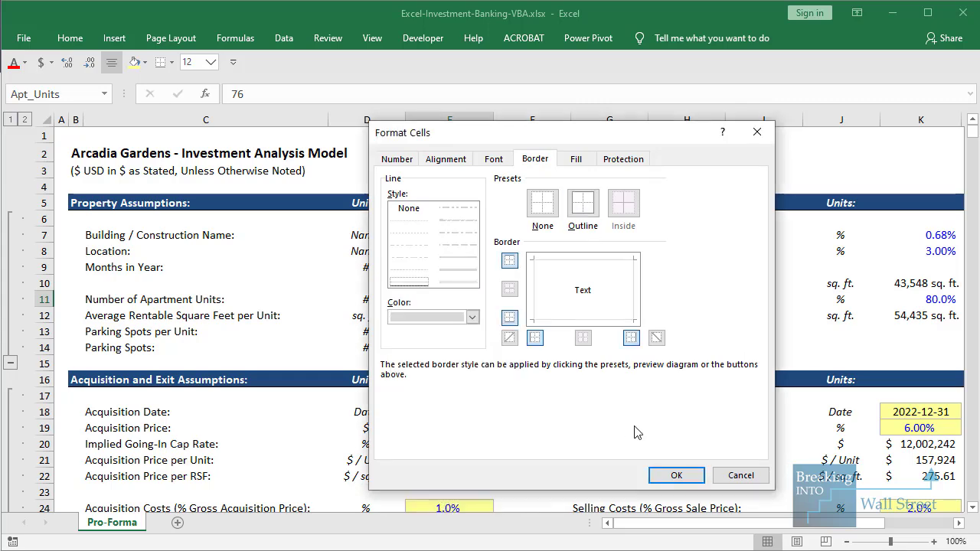
pyautogui.click(664, 473)
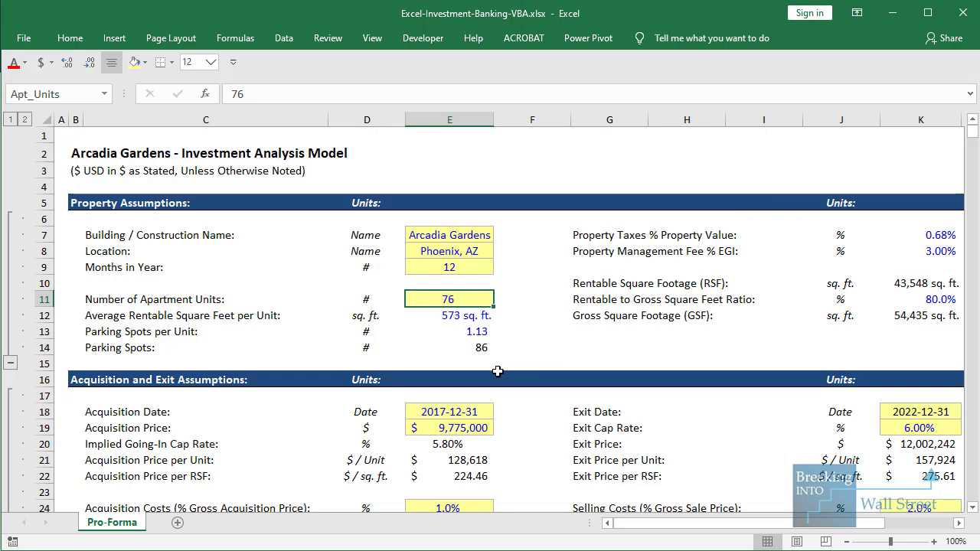
pyautogui.click(497, 372)
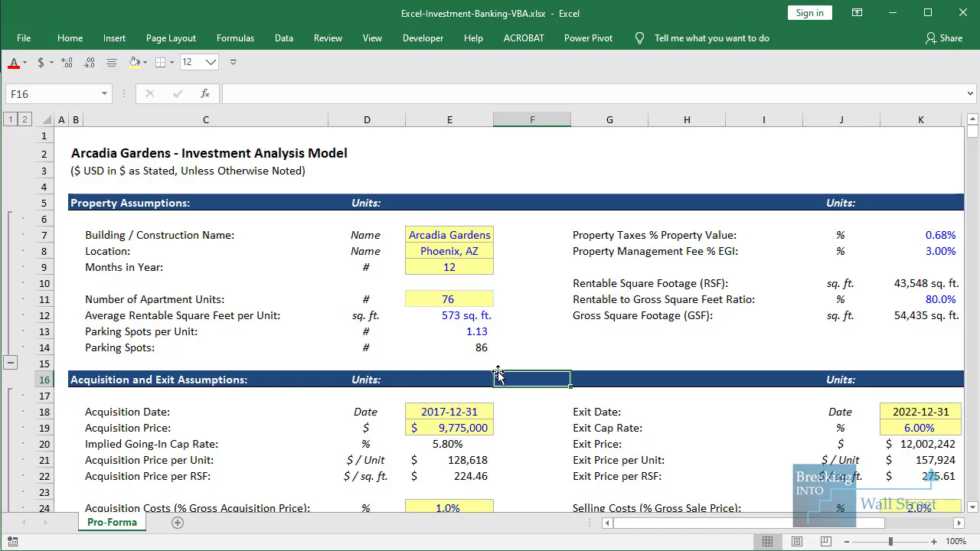
pyautogui.click(456, 303)
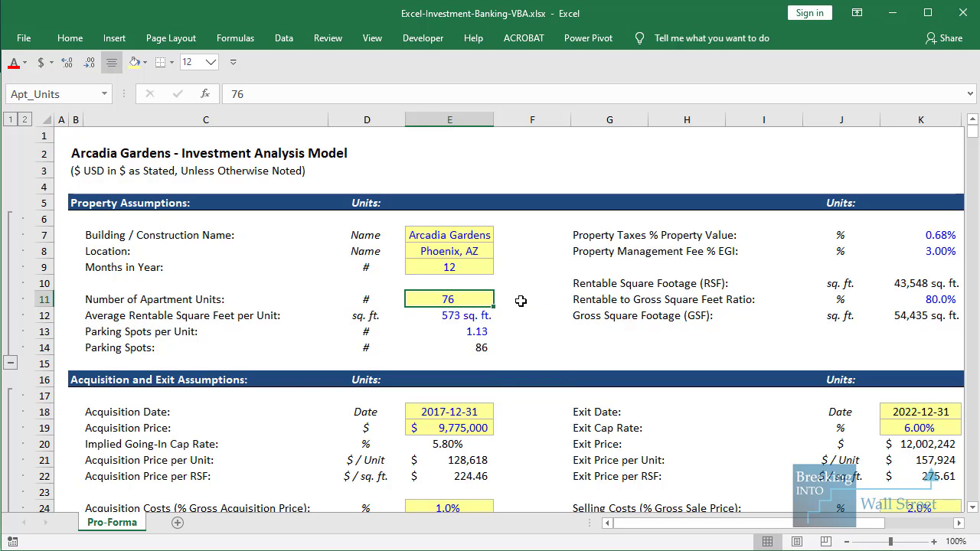
pyautogui.click(482, 269)
pyautogui.hotkey('ctrl', 'c')
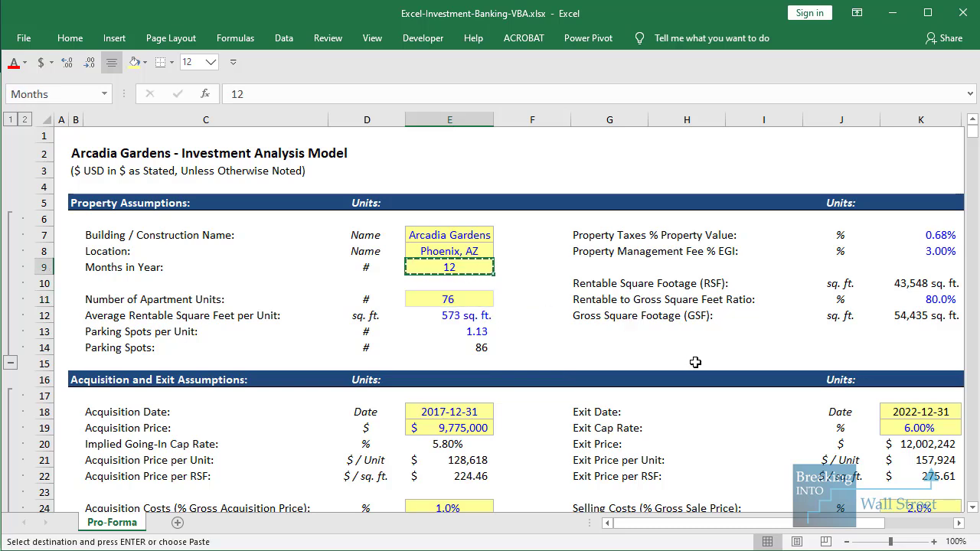
pyautogui.press('Escape')
pyautogui.press('Right')
pyautogui.press('Right')
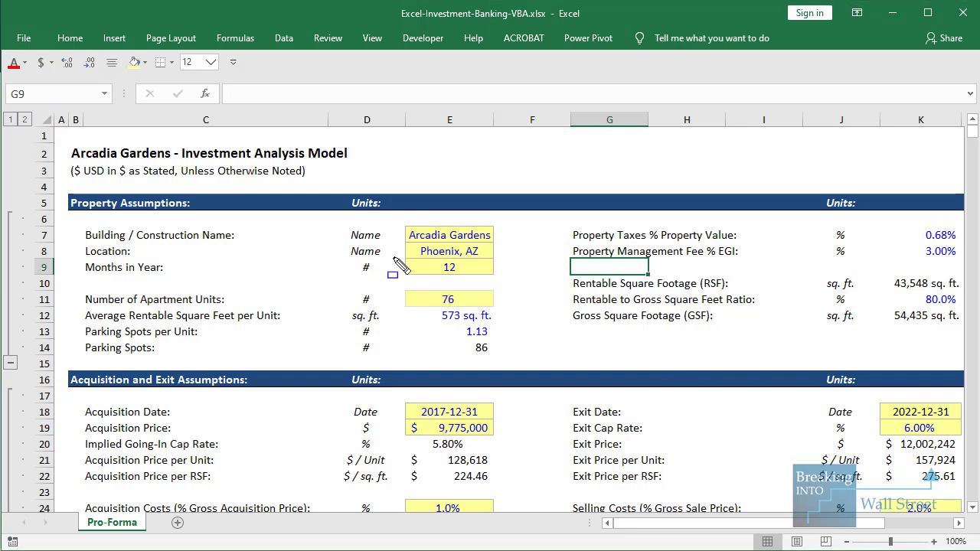
pyautogui.moveTo(455, 302); pyautogui.dragTo(523, 332)
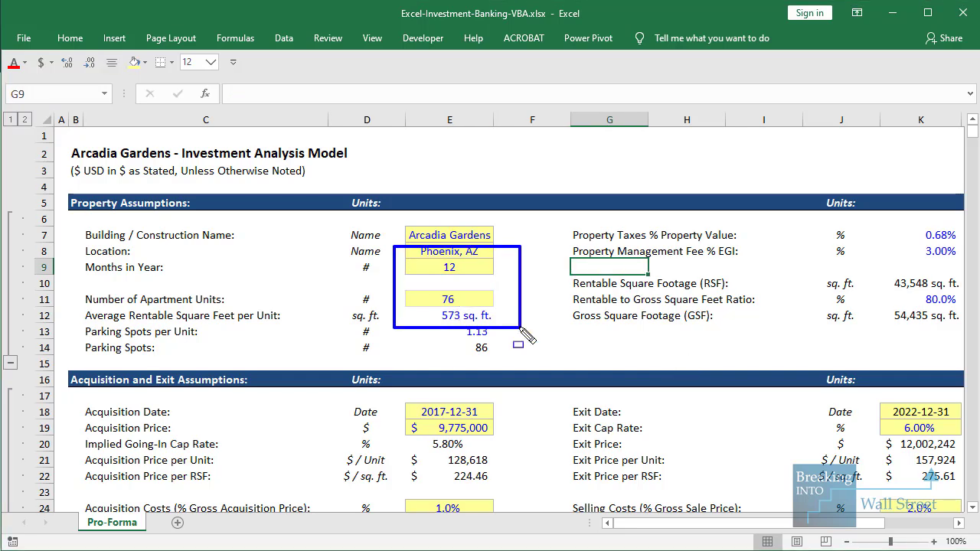
# Copy the Months in Year cell and paste only its formats onto the Number of Apartment Units cell
pyautogui.press('Left')
pyautogui.press('Left')
pyautogui.hotkey('ctrl', 'c')
pyautogui.press('Down')
pyautogui.press('Down')
pyautogui.press('Right')
pyautogui.press('Left')
pyautogui.press('Up')
pyautogui.press('Up')
pyautogui.press('Down')
pyautogui.press('Down')
pyautogui.hotkey('alt', 'e')
pyautogui.press('s')
pyautogui.press('t')
pyautogui.press('Return')
pyautogui.press('Escape')
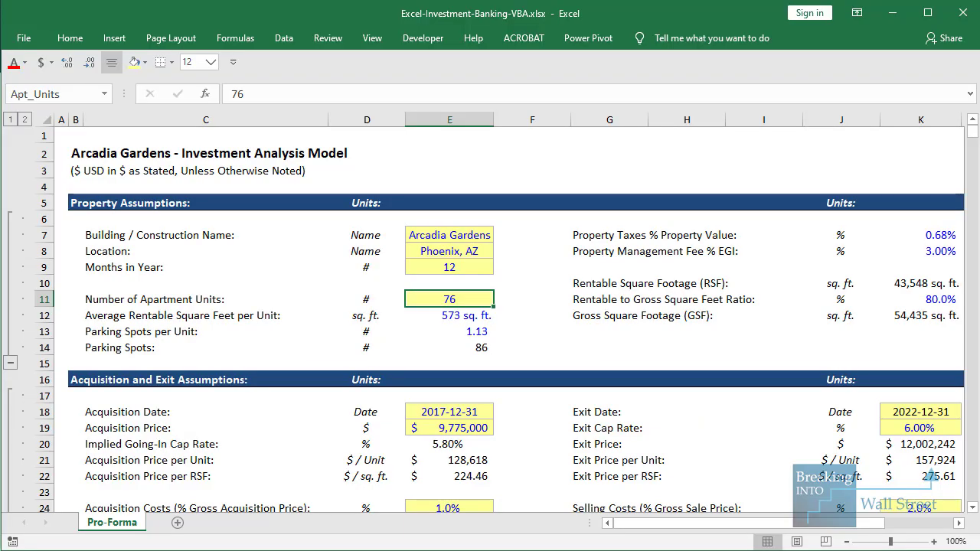
# Try pasting only the Number of Apartment Units cell's formats onto the Property Management Fee % EGI cell, K8
pyautogui.press('Down')
pyautogui.press('Down')
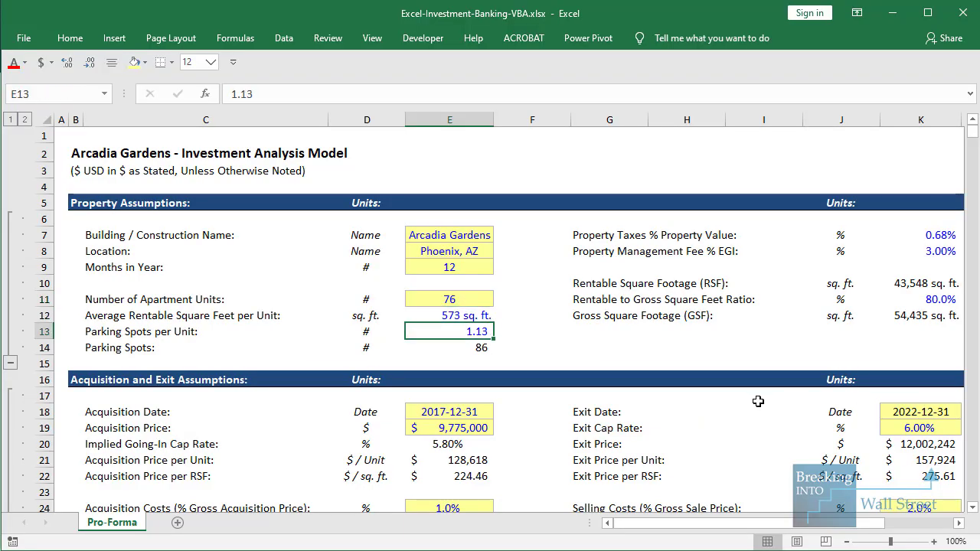
pyautogui.press('Up')
pyautogui.press('Up')
pyautogui.hotkey('ctrl', 'c')
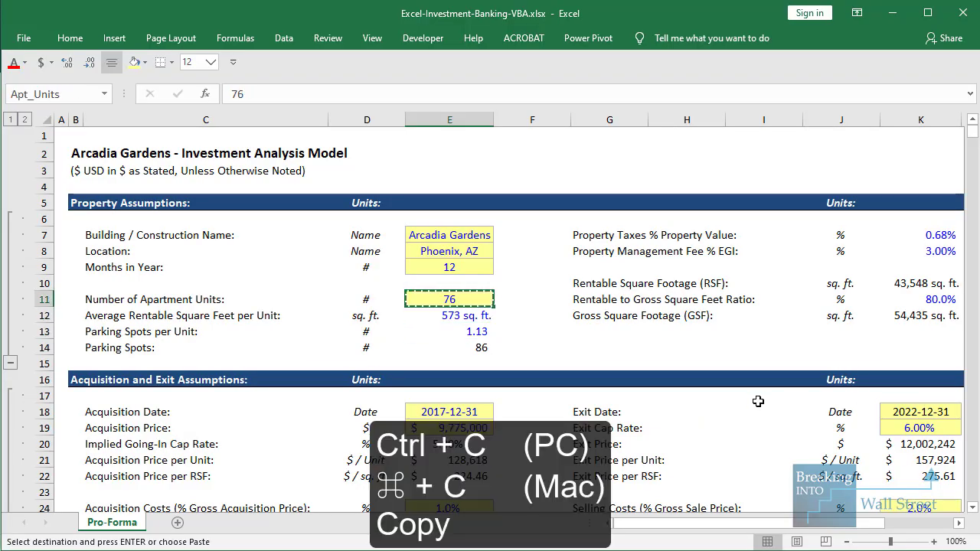
pyautogui.press('Right')
pyautogui.press('Right')
pyautogui.press('Right')
pyautogui.press('Right')
pyautogui.press('Right')
pyautogui.press('Right')
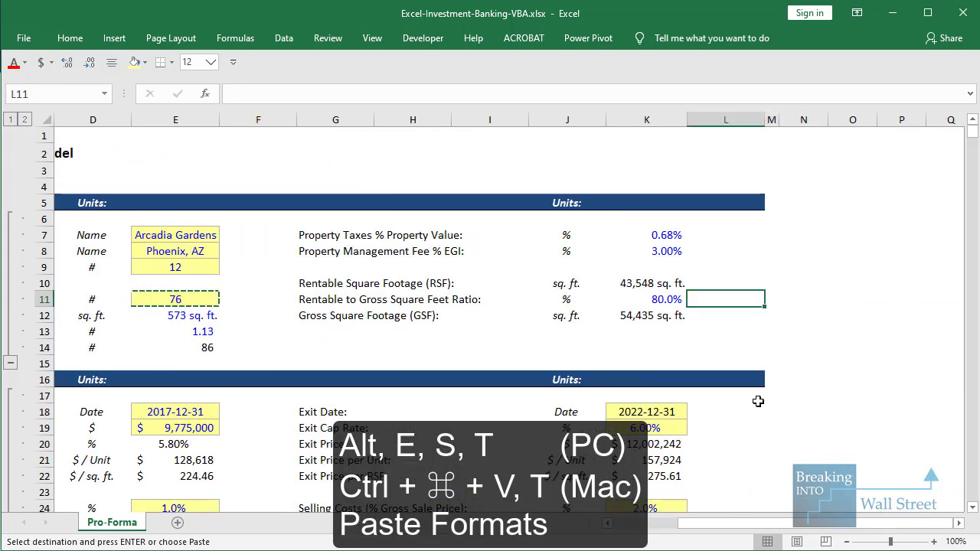
pyautogui.press('Up')
pyautogui.press('Up')
pyautogui.press('Up')
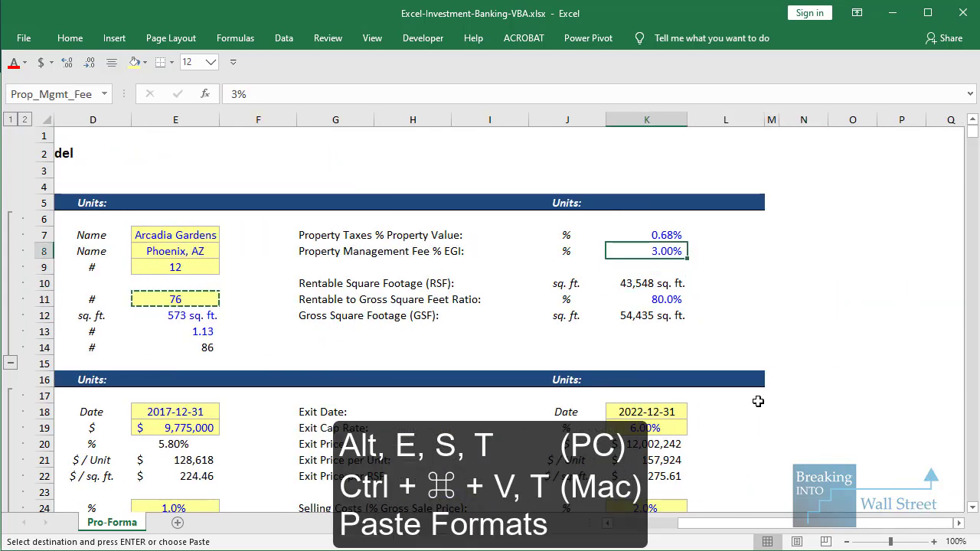
pyautogui.hotkey('alt', 'e')
pyautogui.press('s')
pyautogui.press('t')
pyautogui.press('Return')
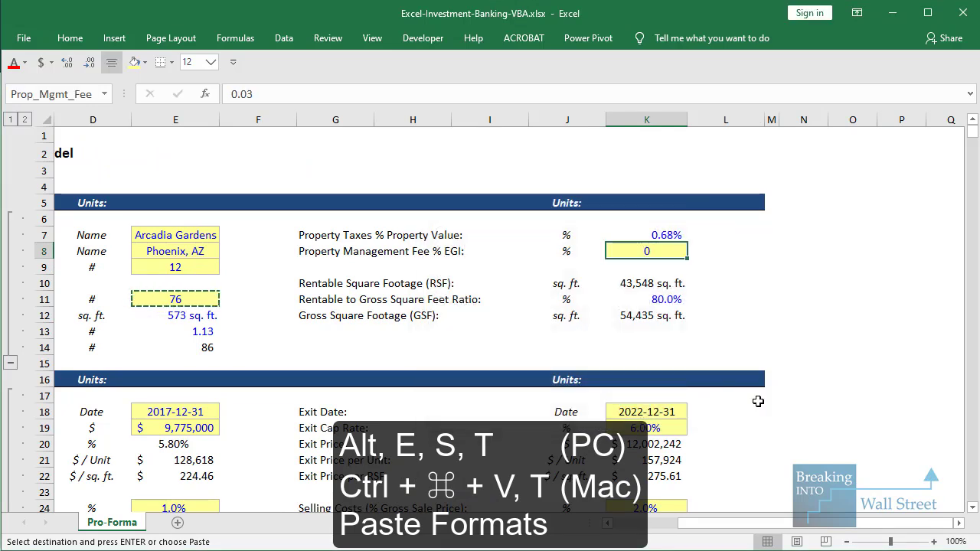
pyautogui.click(758, 401)
pyautogui.moveTo(598, 237); pyautogui.dragTo(701, 268)
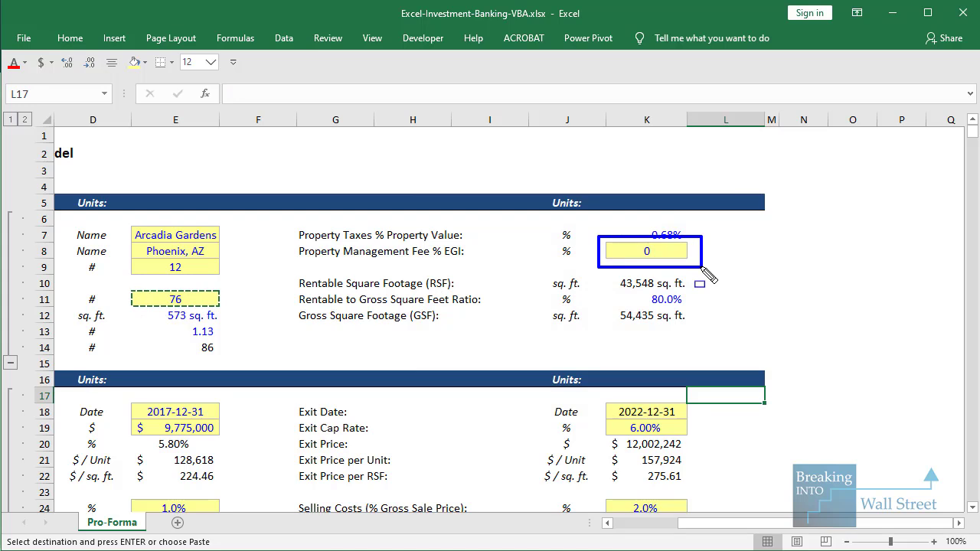
# Inspect the number format of the Property Management Fee % EGI cell, including the Custom category
pyautogui.click(656, 252)
pyautogui.press('Escape')
pyautogui.hotkey('ctrl', '1')
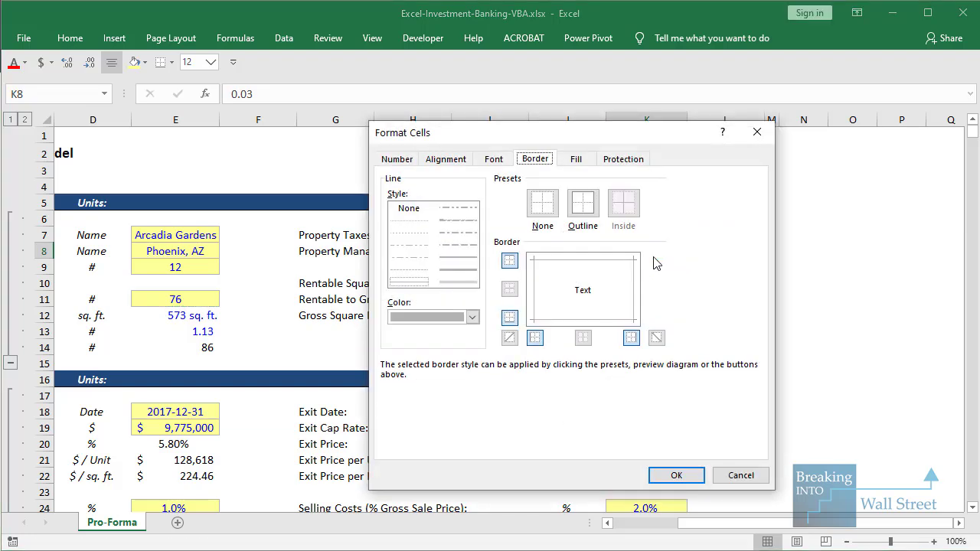
pyautogui.click(393, 160)
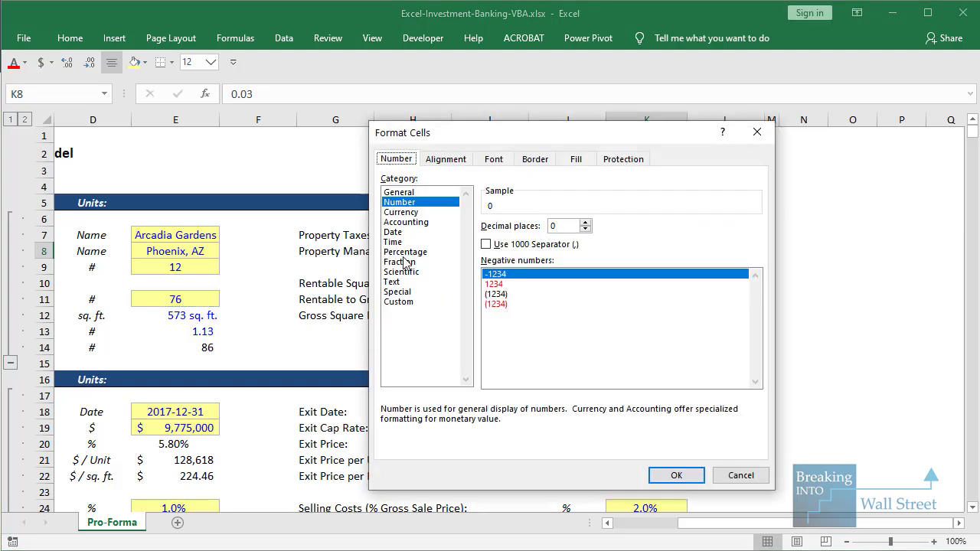
pyautogui.click(401, 302)
pyautogui.press('Return')
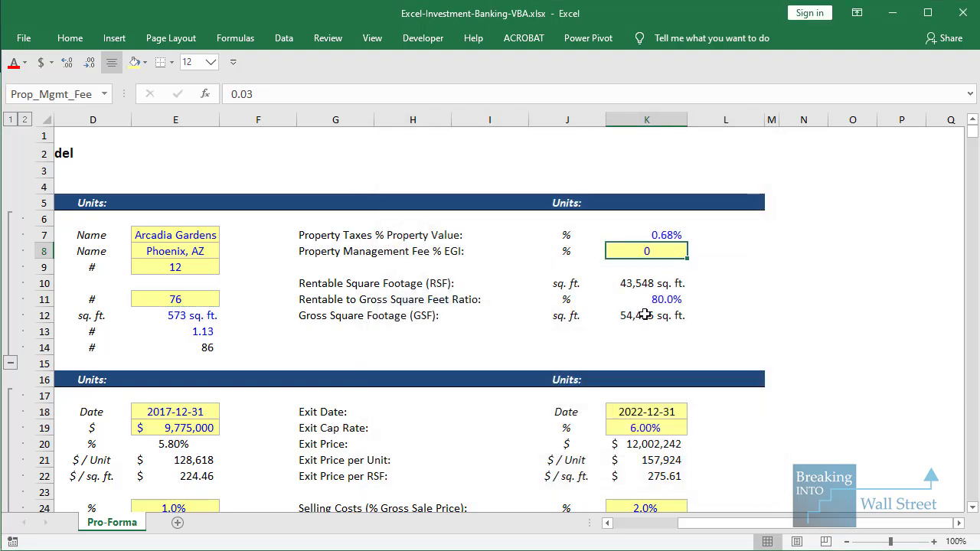
# Undo the format paste on the Property Management Fee % EGI cell and return to the Property Assumptions inputs
pyautogui.hotkey('ctrl', 'z')
pyautogui.press('Escape')
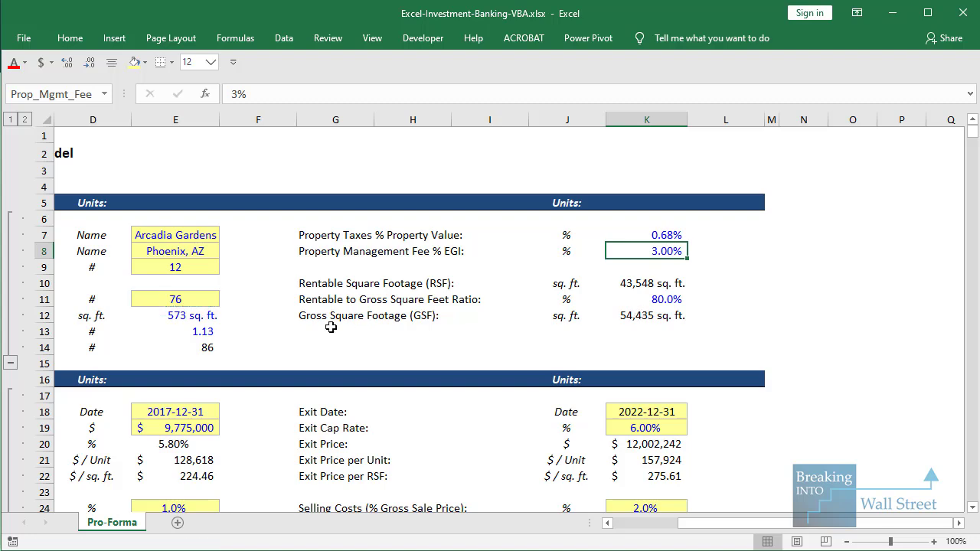
pyautogui.click(331, 330)
pyautogui.hscroll(-3, 353, 366)
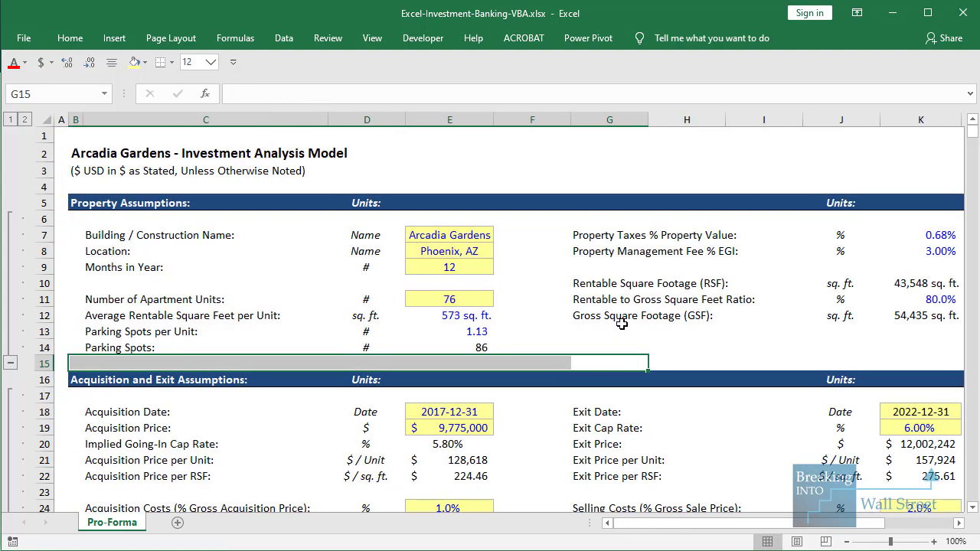
pyautogui.moveTo(395, 281)
pyautogui.mouseDown()
pyautogui.moveTo(520, 313)
pyautogui.moveTo(503, 312)
pyautogui.mouseUp()
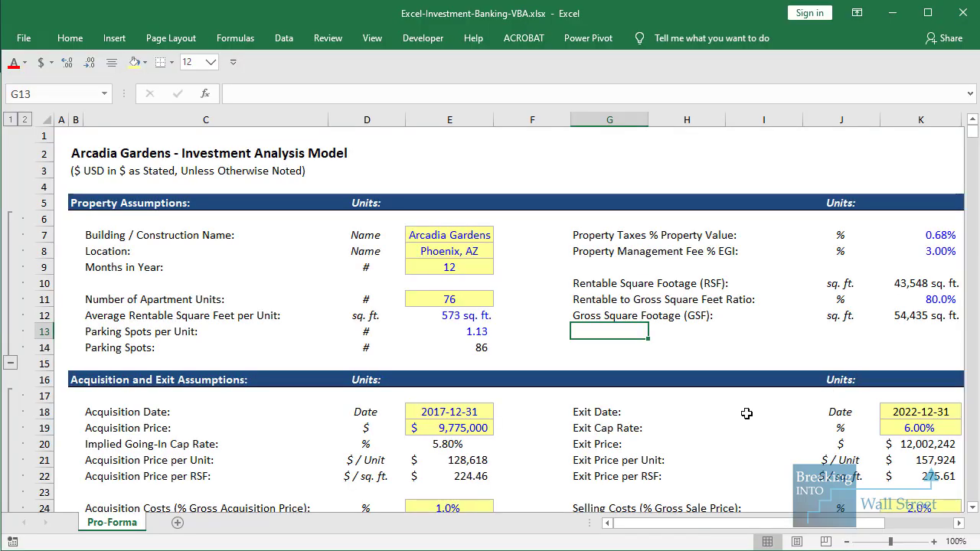
# Select the Average Rentable Square Feet per Unit value in E12 and look over the Developer commands
pyautogui.click(476, 319)
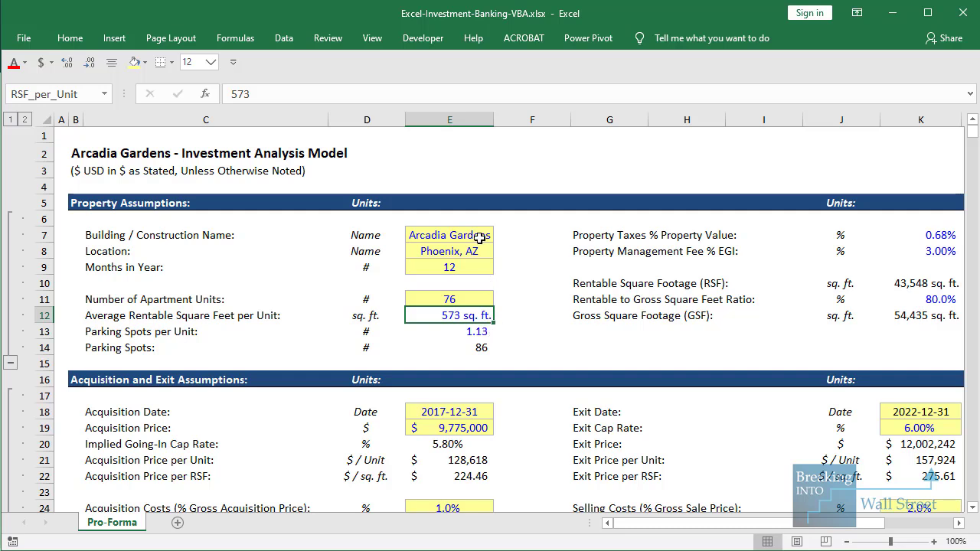
pyautogui.click(425, 40)
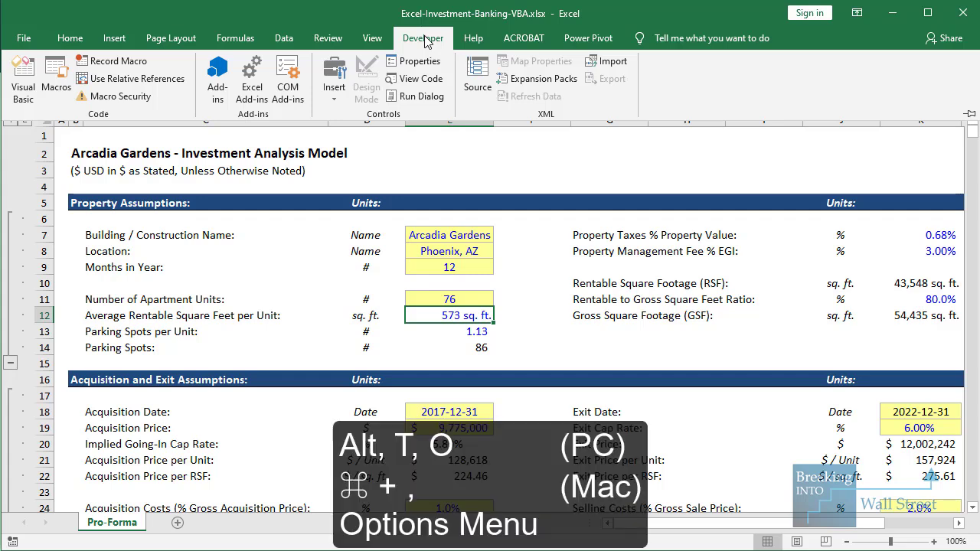
pyautogui.click(433, 337)
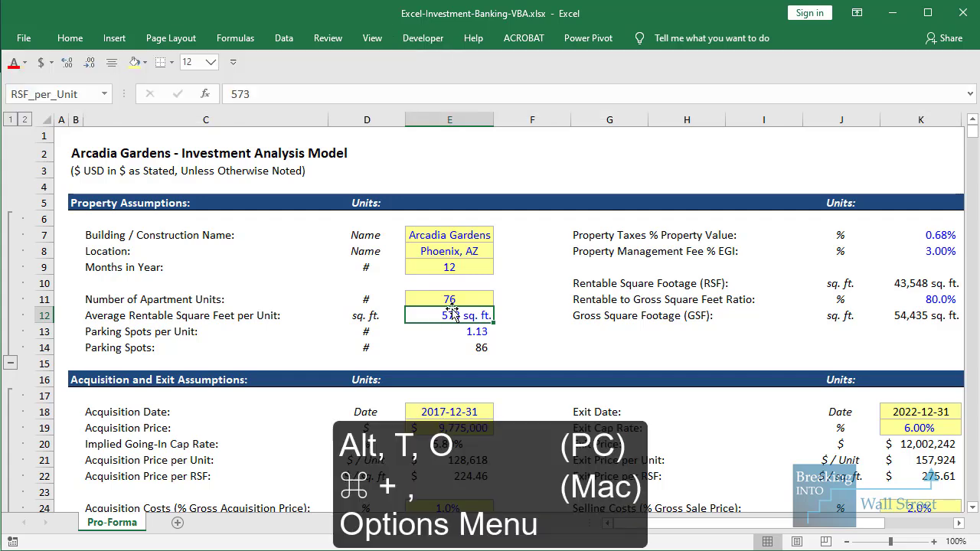
# Check in the program options' ribbon customization whether Developer is enabled, and leave the options without changes
pyautogui.press('alt')
pyautogui.press('t')
pyautogui.press('o')
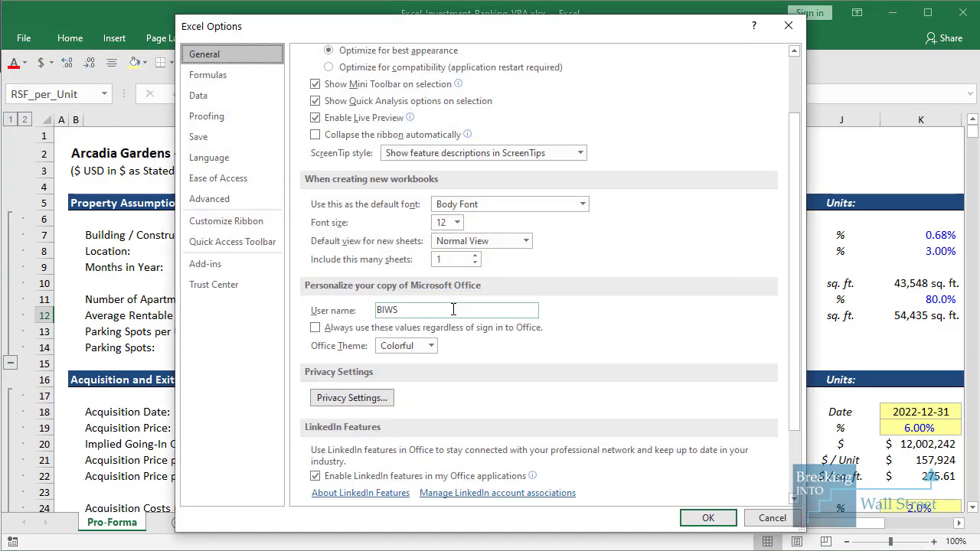
pyautogui.moveTo(412, 34); pyautogui.dragTo(389, 23)
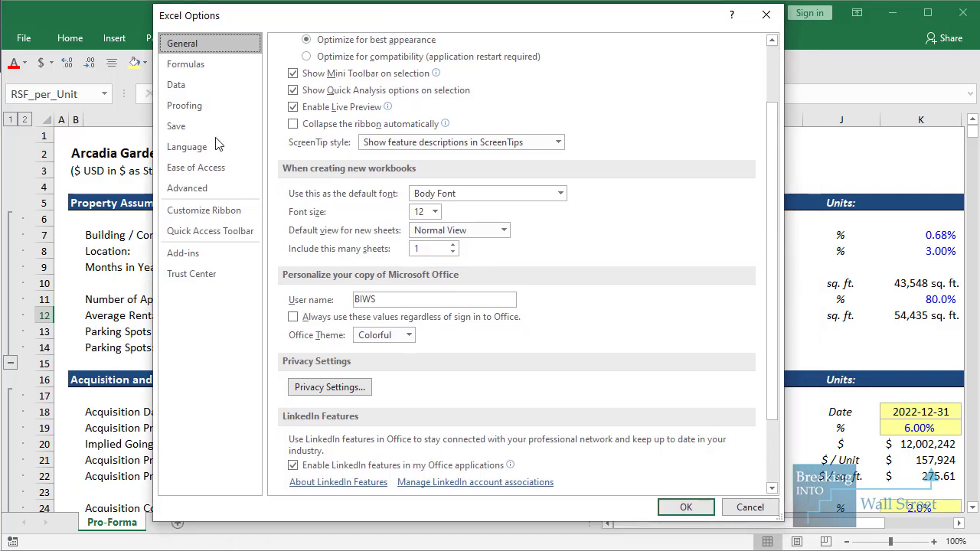
pyautogui.click(226, 213)
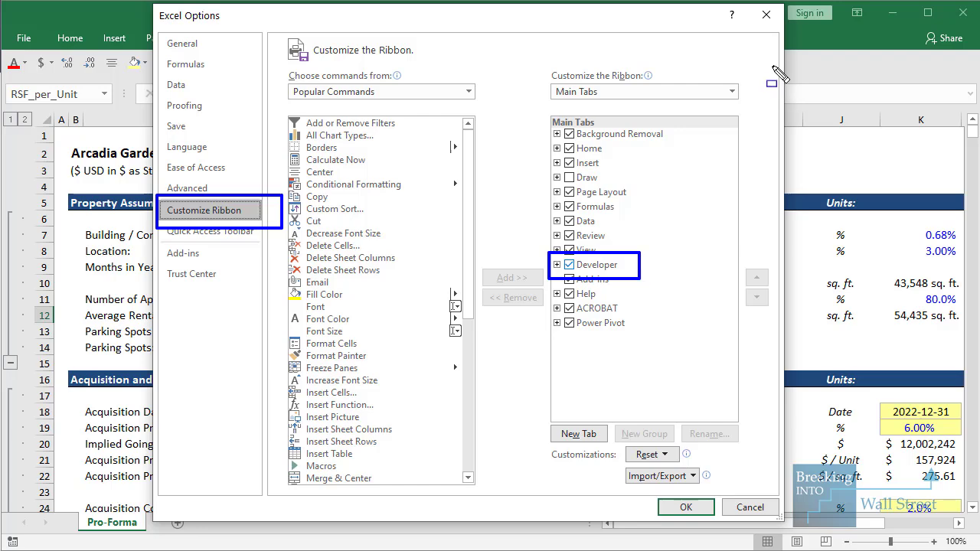
pyautogui.click(765, 14)
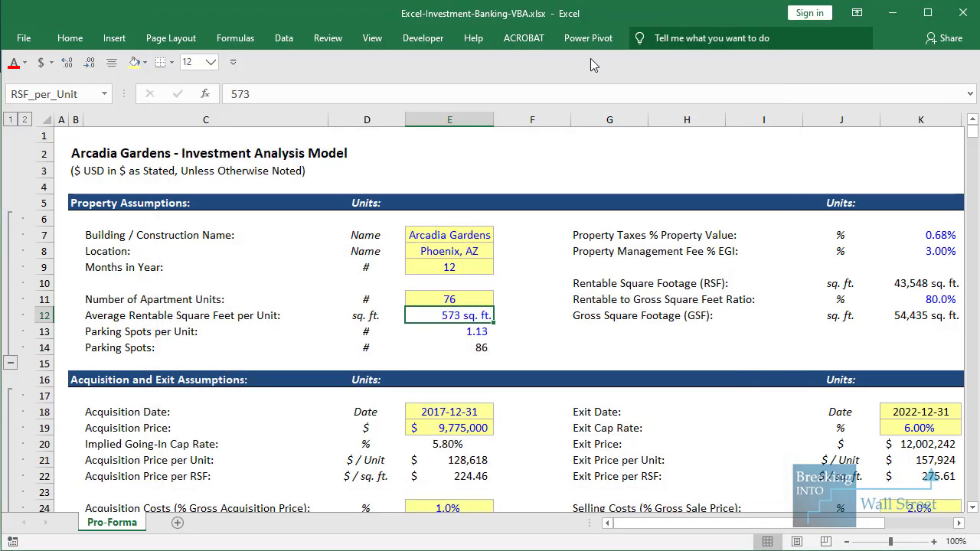
# Start recording a macro named Input_Box with the shortcut letter I
pyautogui.click(422, 38)
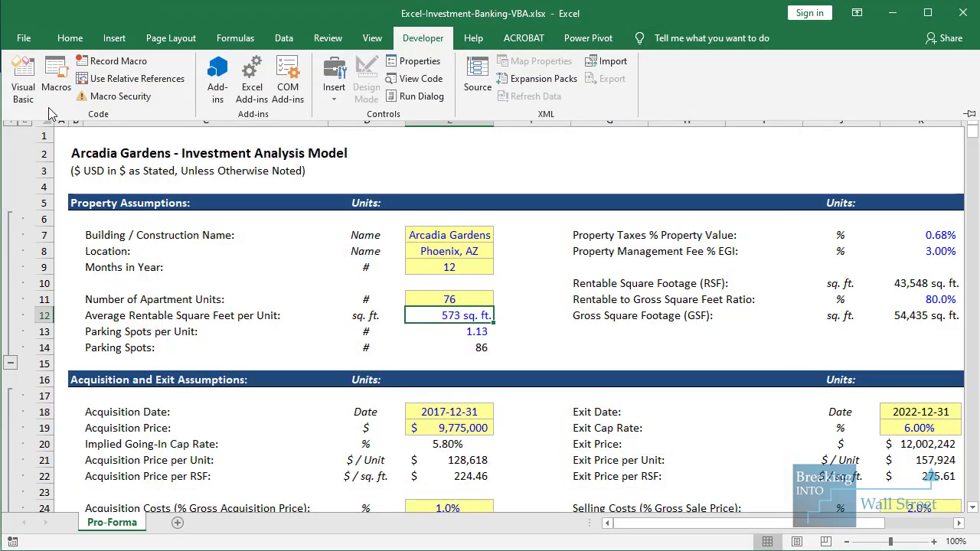
pyautogui.click(130, 68)
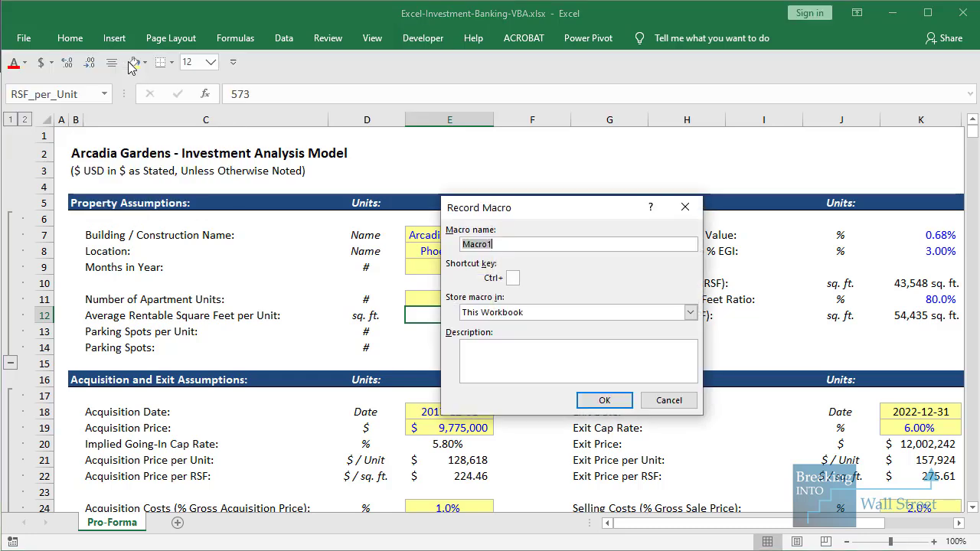
pyautogui.write('Input_Box')
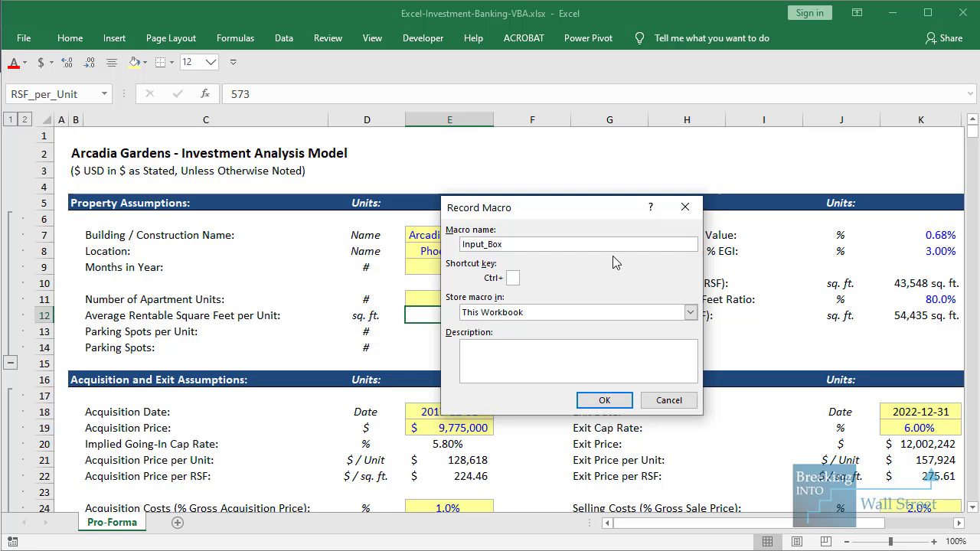
pyautogui.write('I')
pyautogui.click(614, 410)
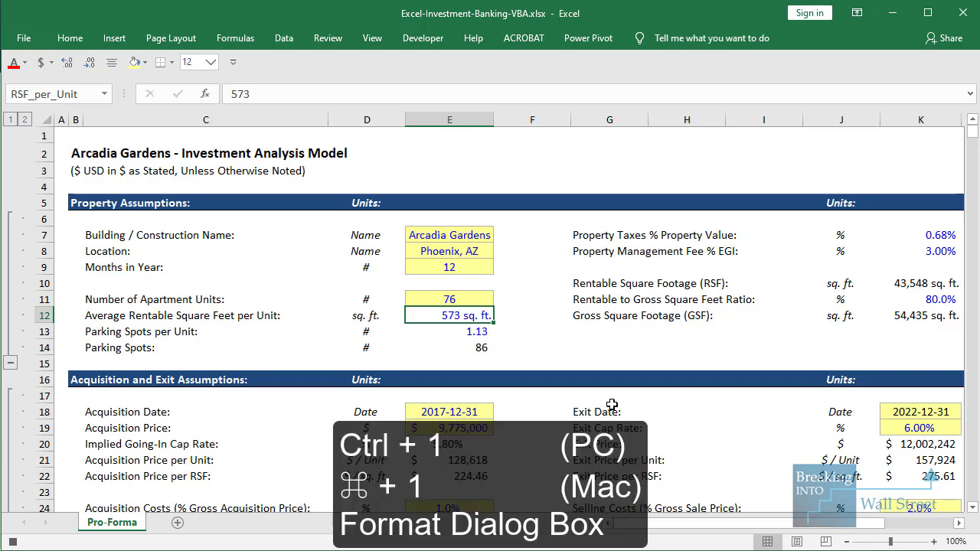
# Set the horizontal alignment of E12 to Center in its cell formatting and check the font settings
pyautogui.hotkey('ctrl', '1')
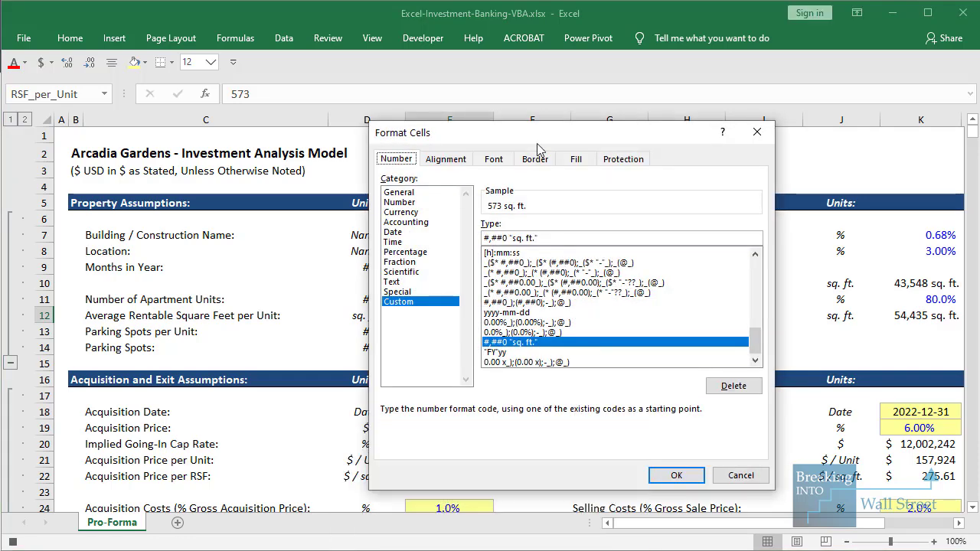
pyautogui.click(446, 159)
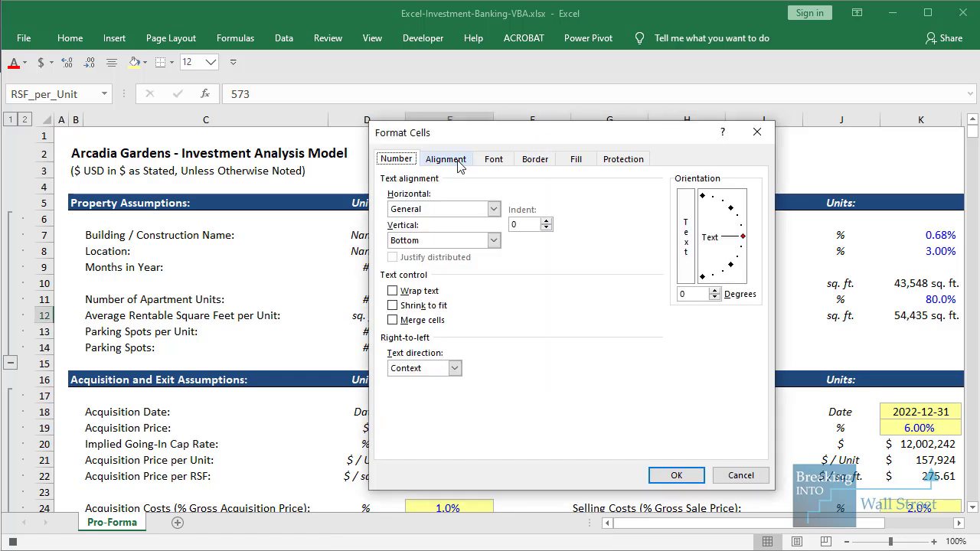
pyautogui.click(458, 217)
pyautogui.click(458, 239)
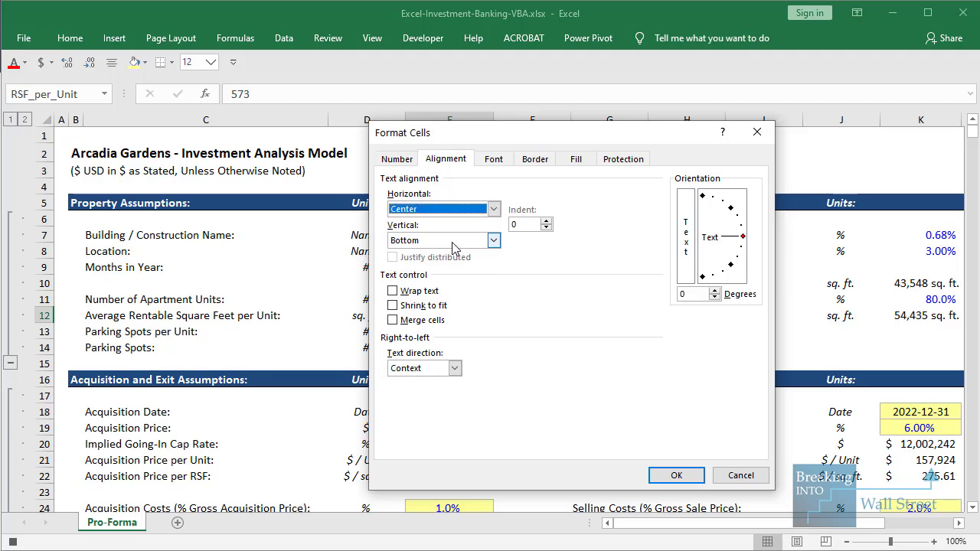
pyautogui.click(504, 159)
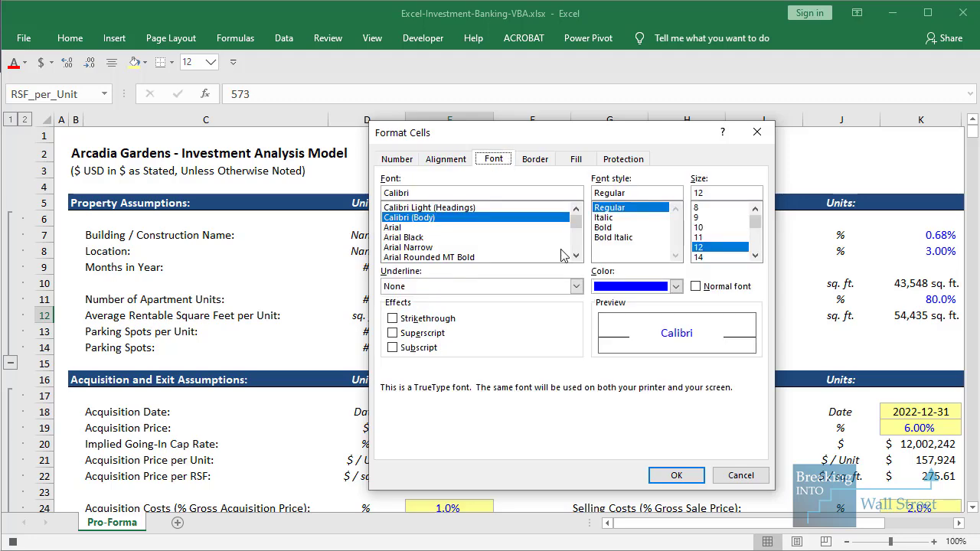
pyautogui.moveTo(600, 141); pyautogui.dragTo(670, 101)
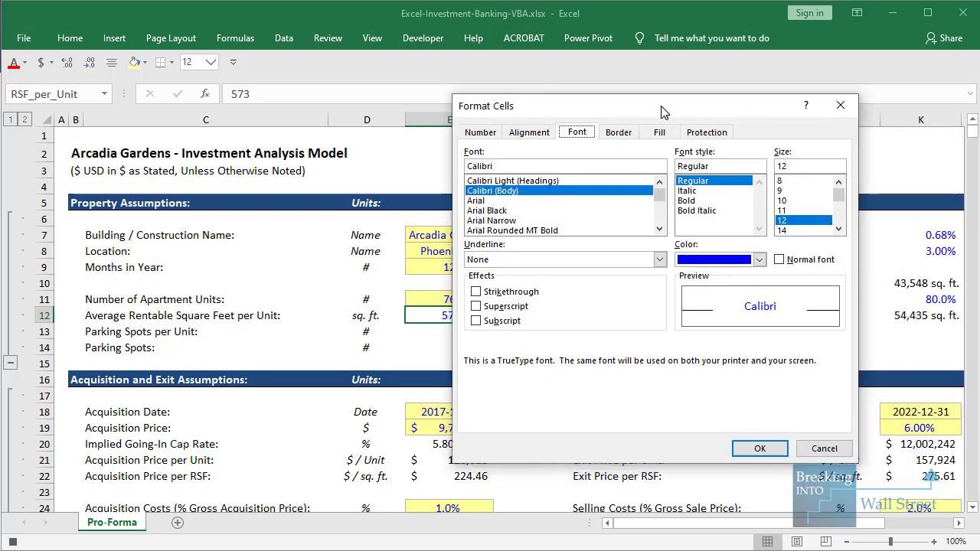
# Give E12 a gray outline border in the cell formatting and open its fill settings
pyautogui.click(617, 134)
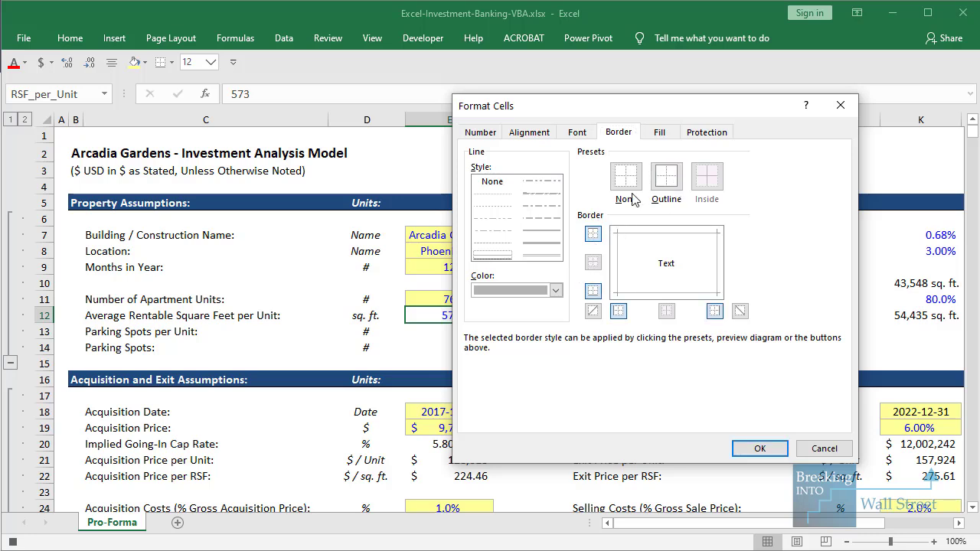
pyautogui.click(555, 290)
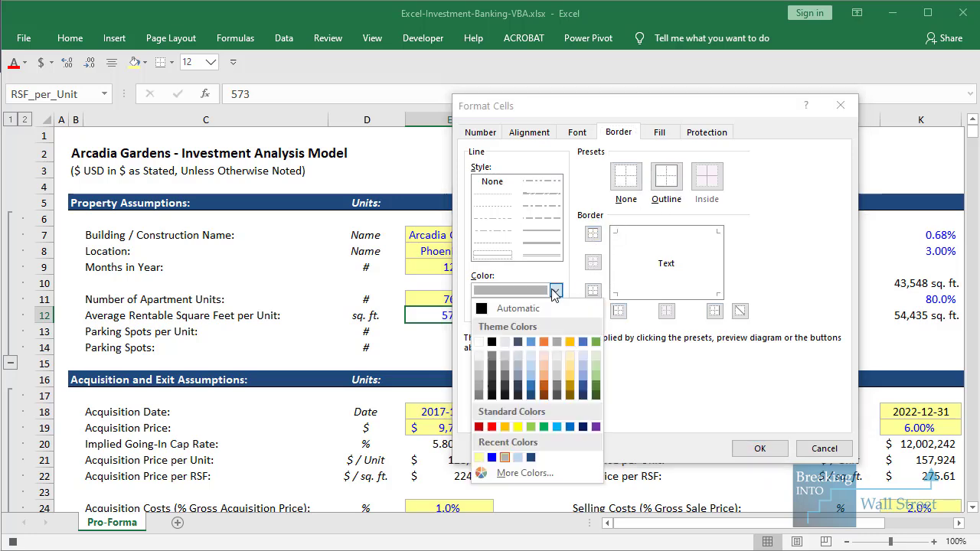
pyautogui.click(480, 379)
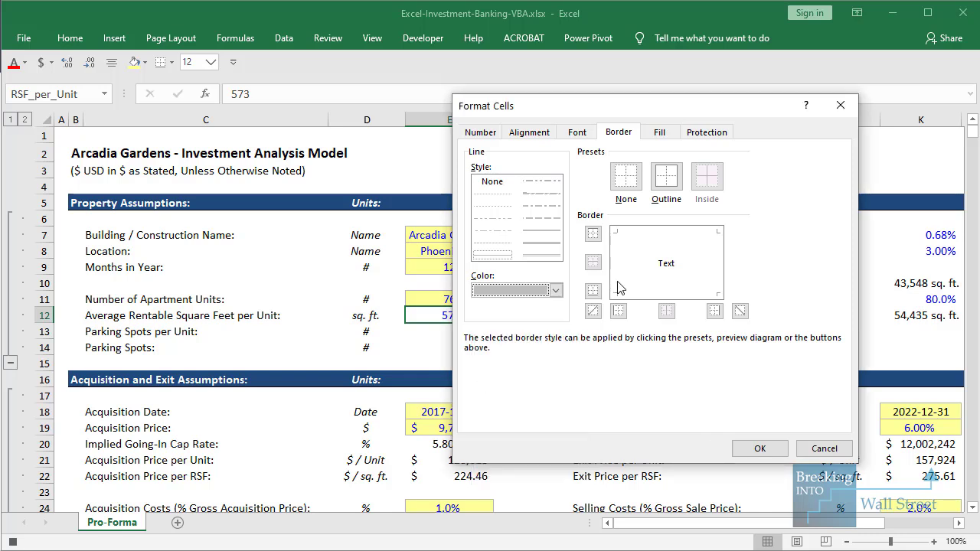
pyautogui.click(682, 178)
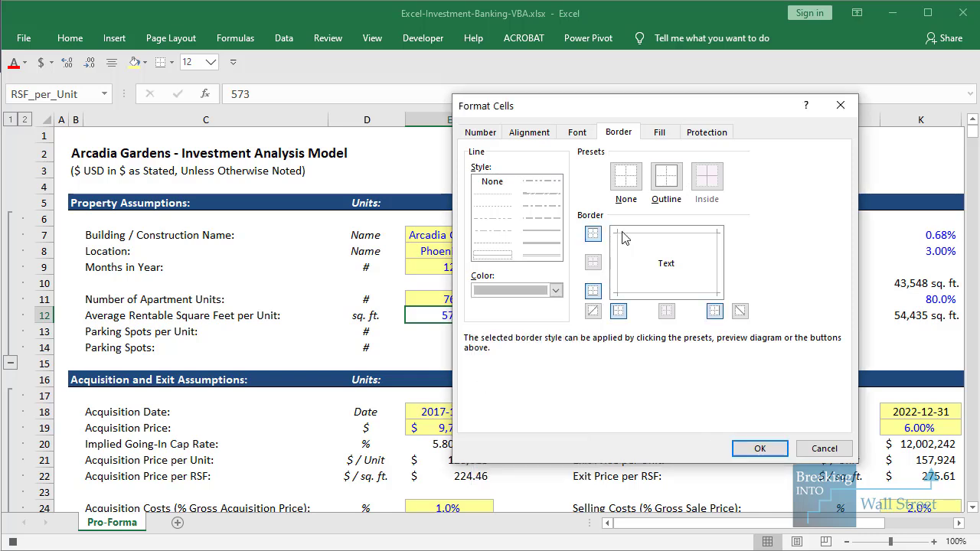
pyautogui.click(662, 136)
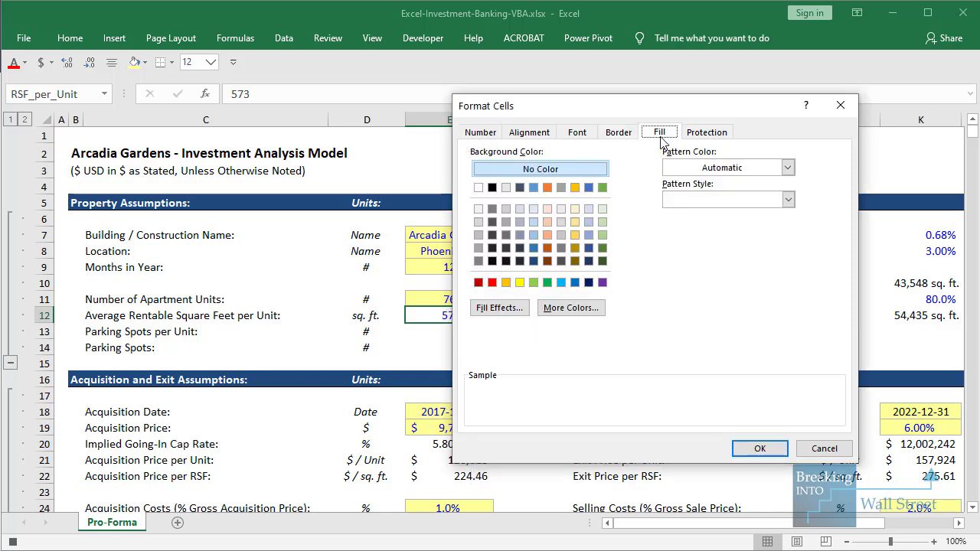
pyautogui.click(571, 307)
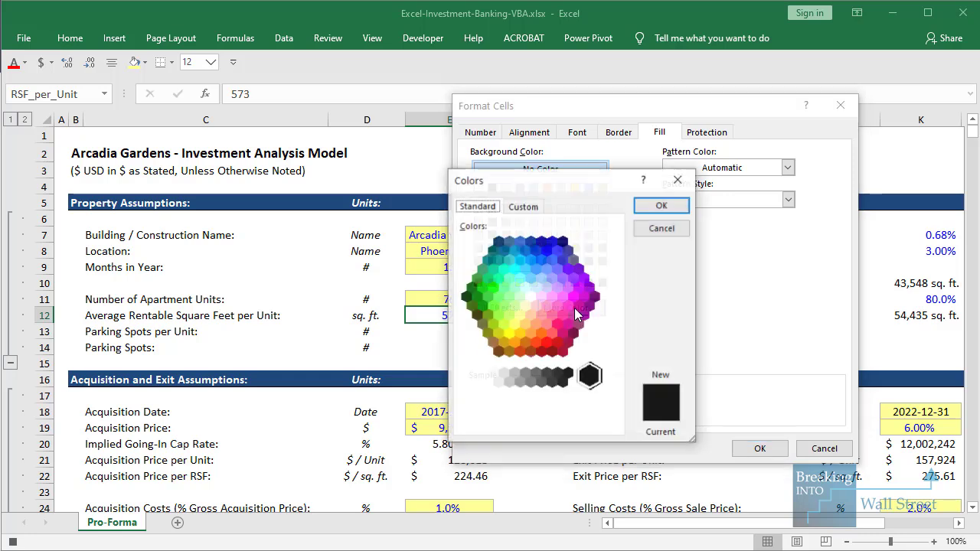
pyautogui.click(526, 207)
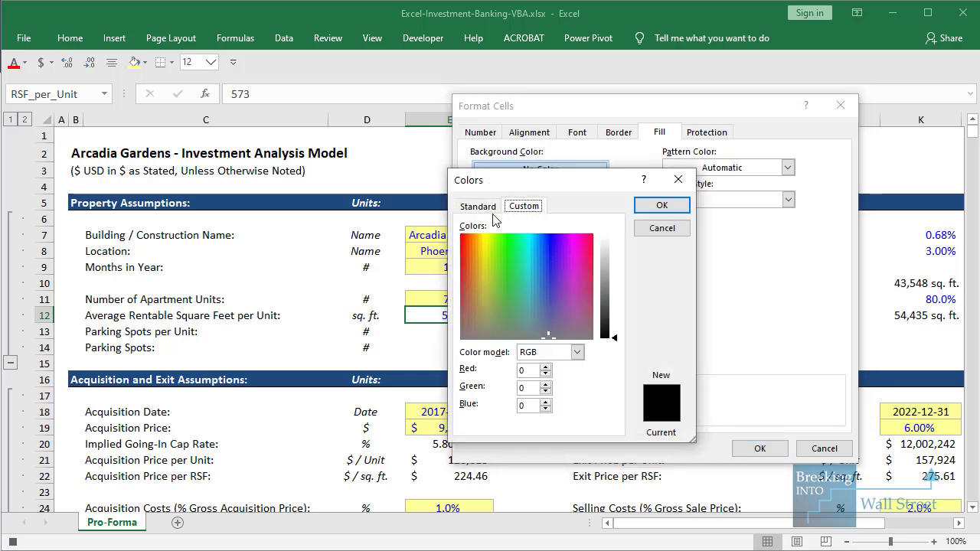
pyautogui.click(672, 228)
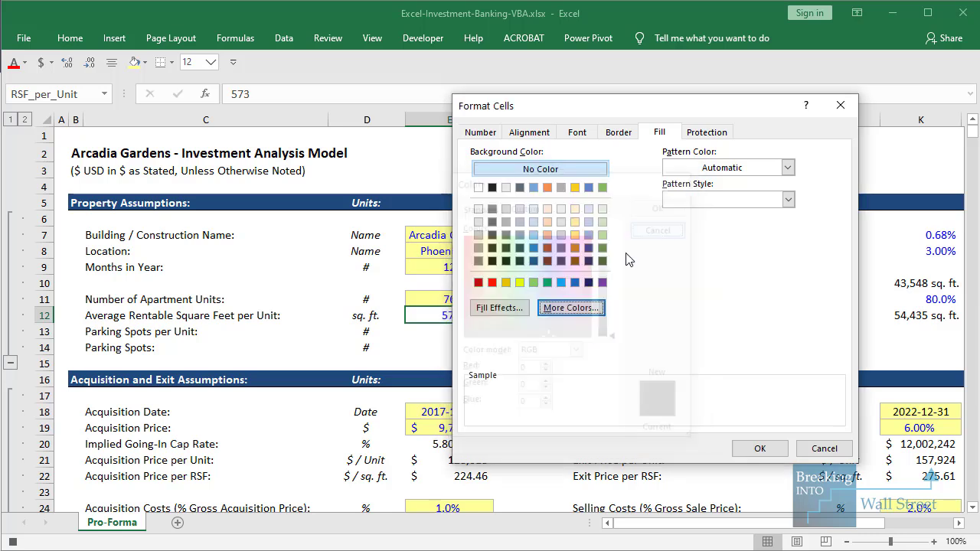
# Fill E12 with standard yellow, apply the cell formatting, and stop recording the macro
pyautogui.click(520, 283)
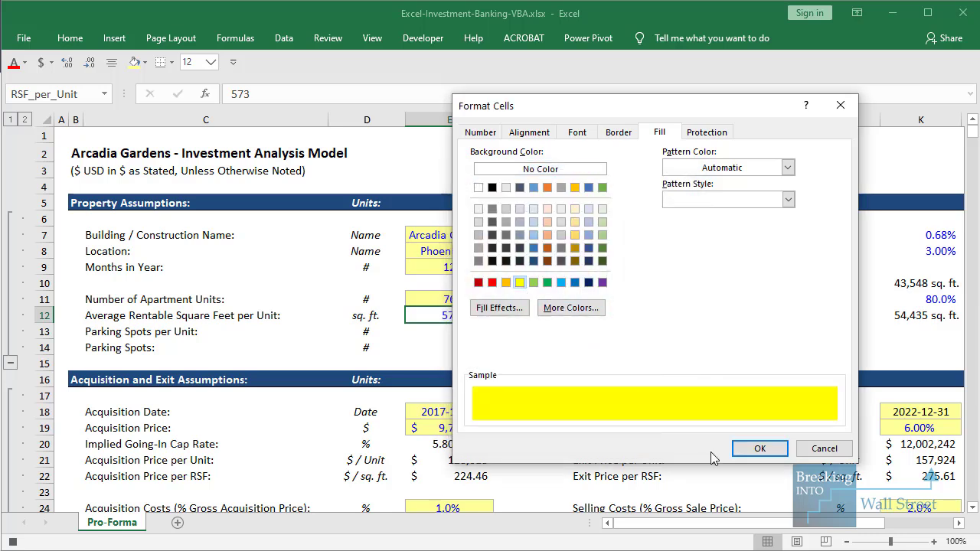
pyautogui.click(766, 450)
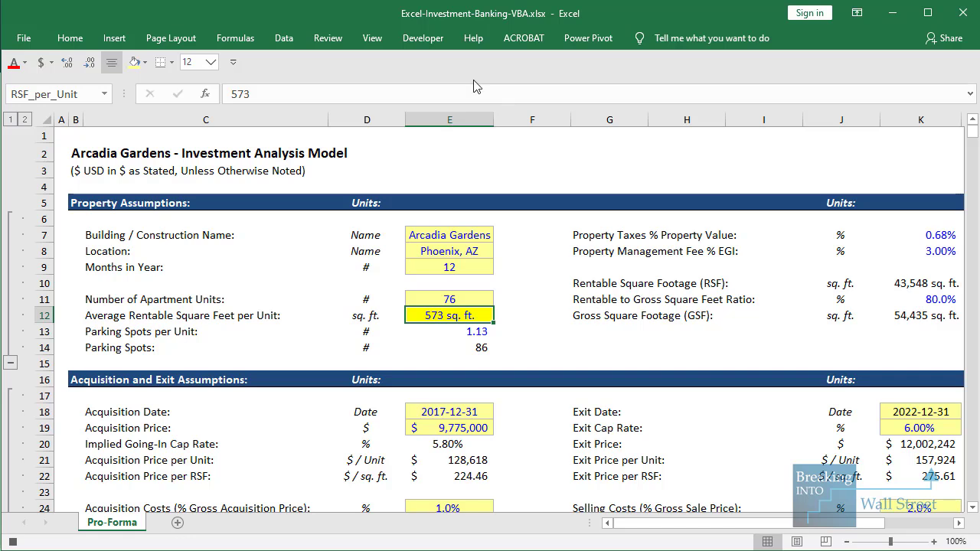
pyautogui.click(427, 39)
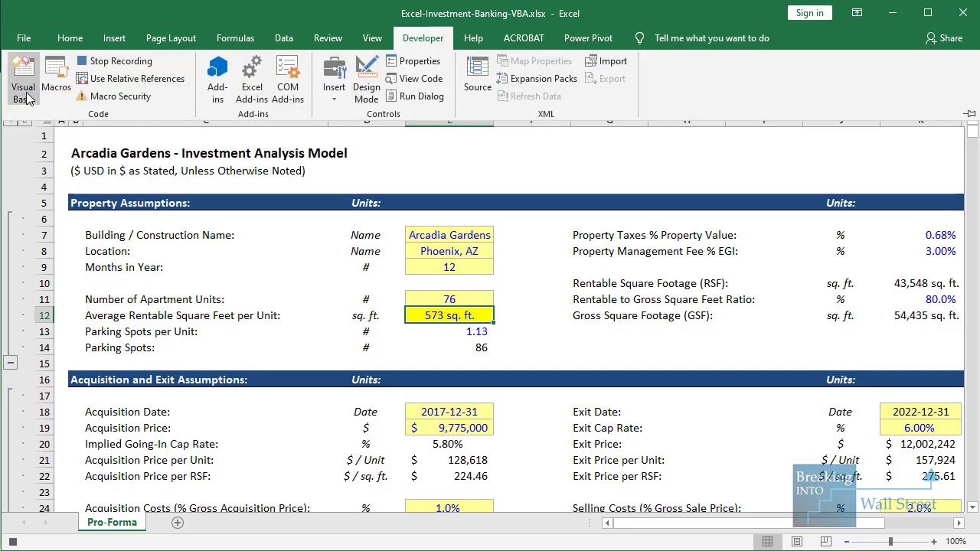
pyautogui.click(114, 61)
pyautogui.click(541, 326)
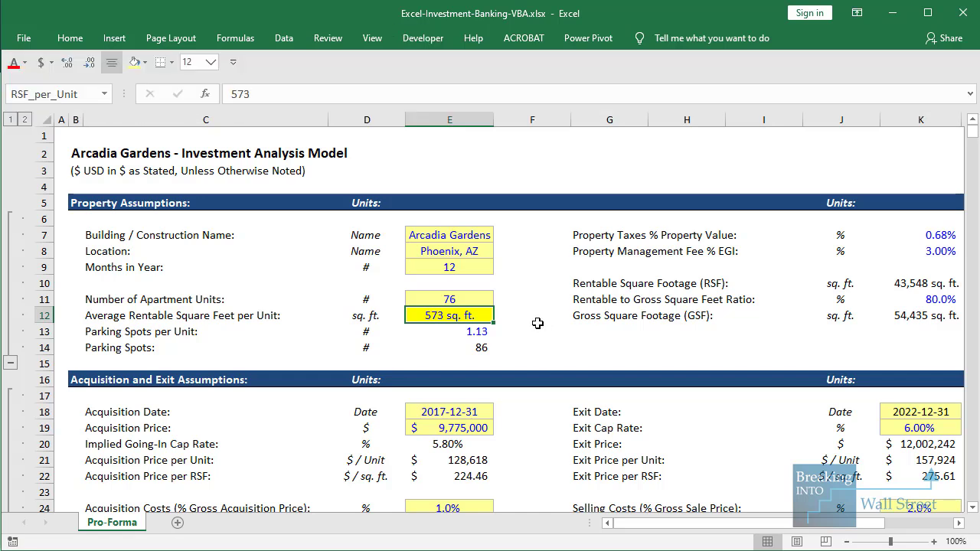
# Look up the custom RGB fill color of the Number of Apartment Units cell E11
pyautogui.click(499, 346)
pyautogui.click(438, 320)
pyautogui.click(453, 301)
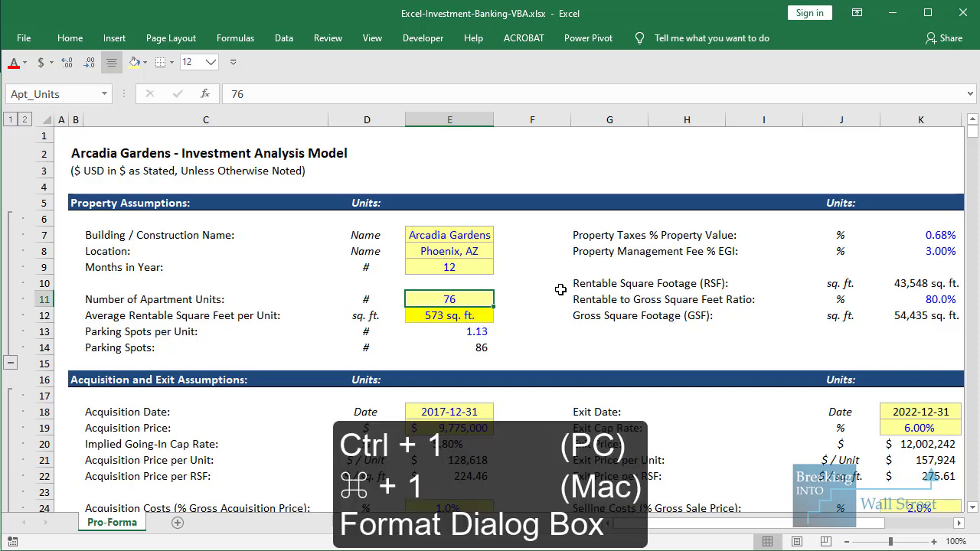
pyautogui.hotkey('ctrl', '1')
pyautogui.click(517, 309)
pyautogui.click(568, 307)
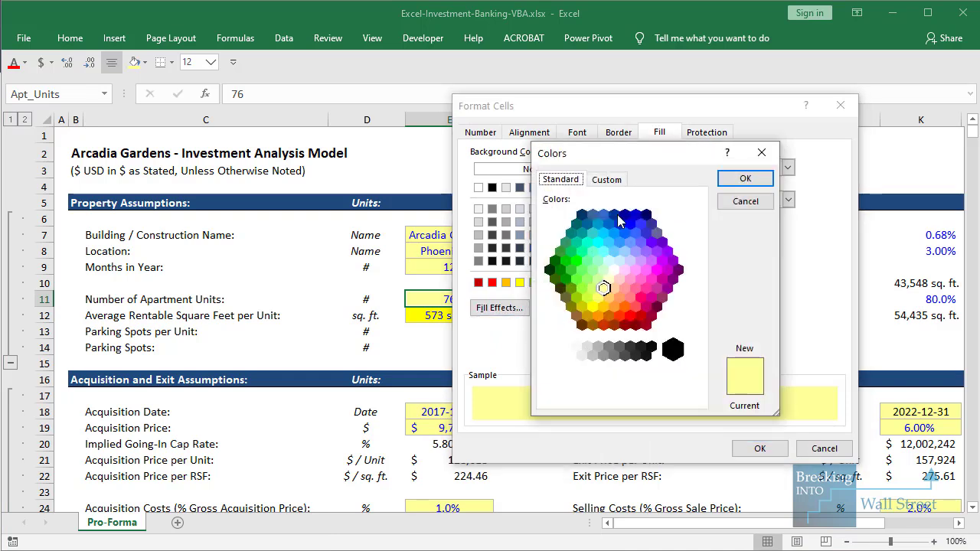
pyautogui.click(615, 179)
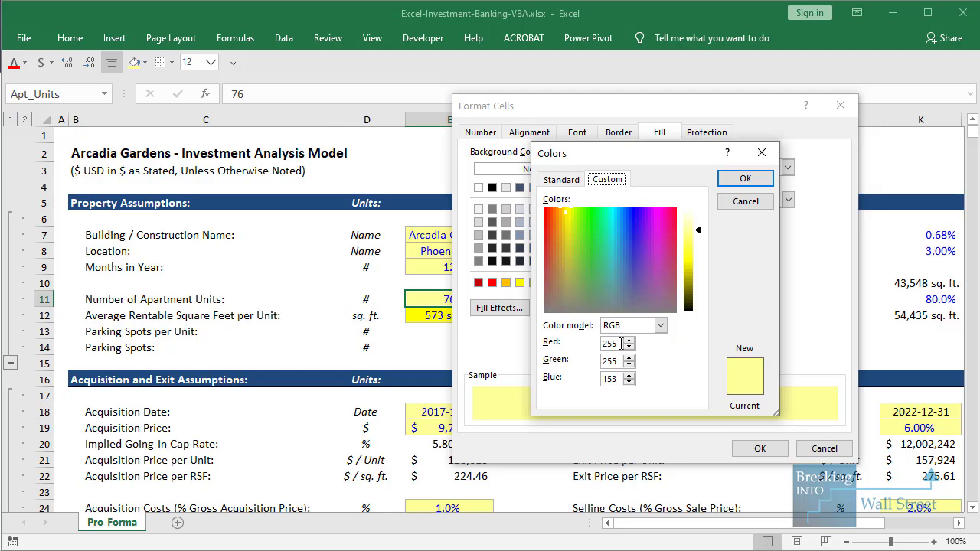
pyautogui.click(471, 334)
# Change the fill of the Average Rentable Square Feet per Unit cell E12 to custom RGB 255, 255, 153
pyautogui.click(455, 315)
pyautogui.hotkey('ctrl', '1')
pyautogui.click(573, 310)
pyautogui.click(607, 179)
pyautogui.doubleClick(610, 378)
pyautogui.write('15')
pyautogui.write('0')
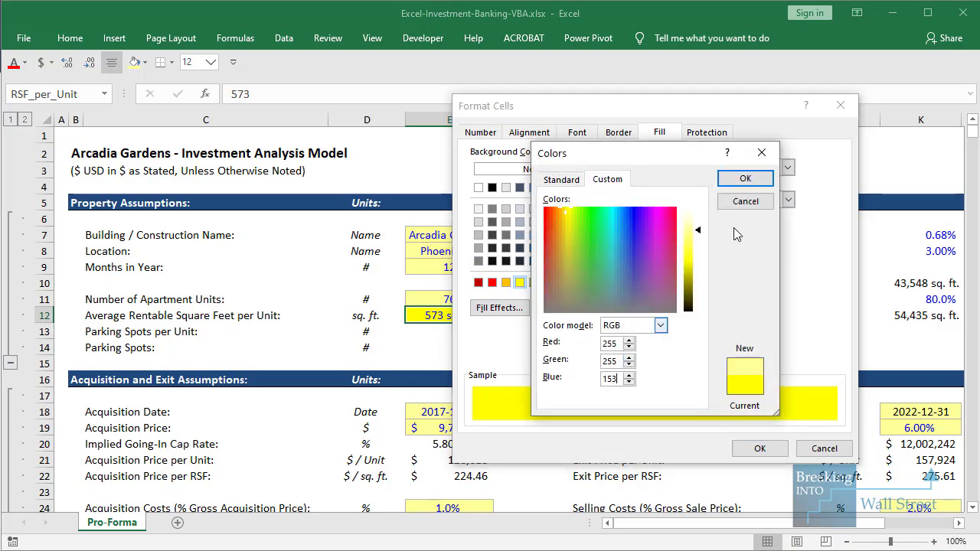
pyautogui.click(743, 180)
pyautogui.press('Return')
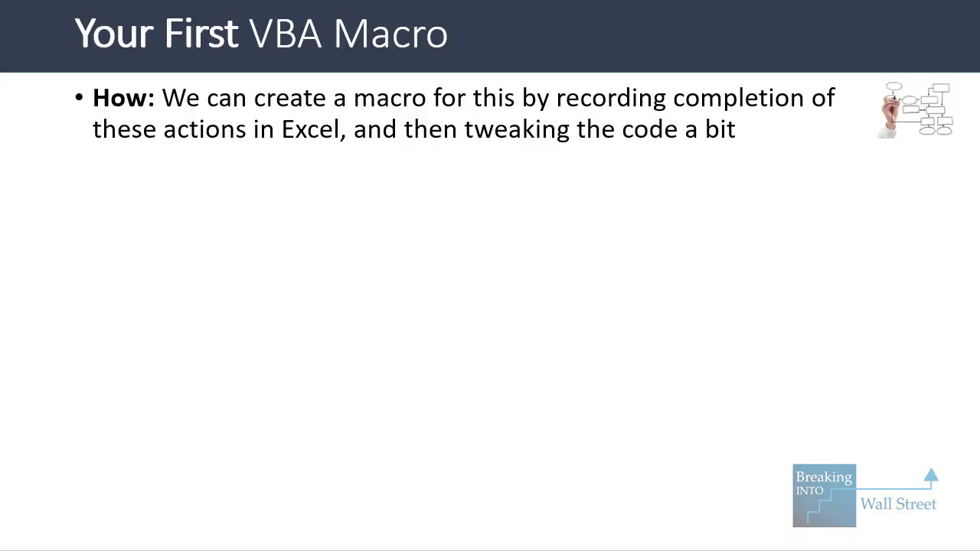
pyautogui.press('Right')
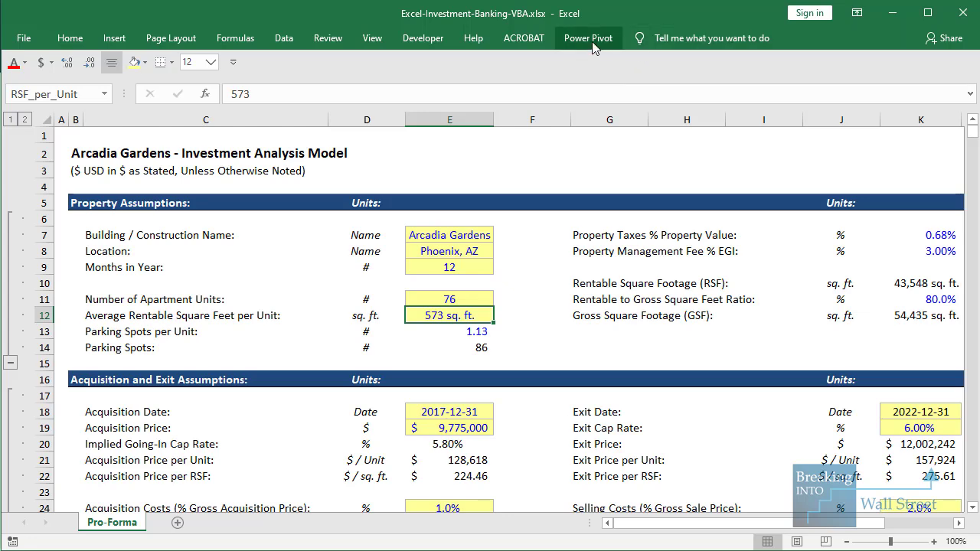
# Open Module1 in the Visual Basic editor and look through the recorded Input_Box code
pyautogui.click(422, 38)
pyautogui.click(23, 79)
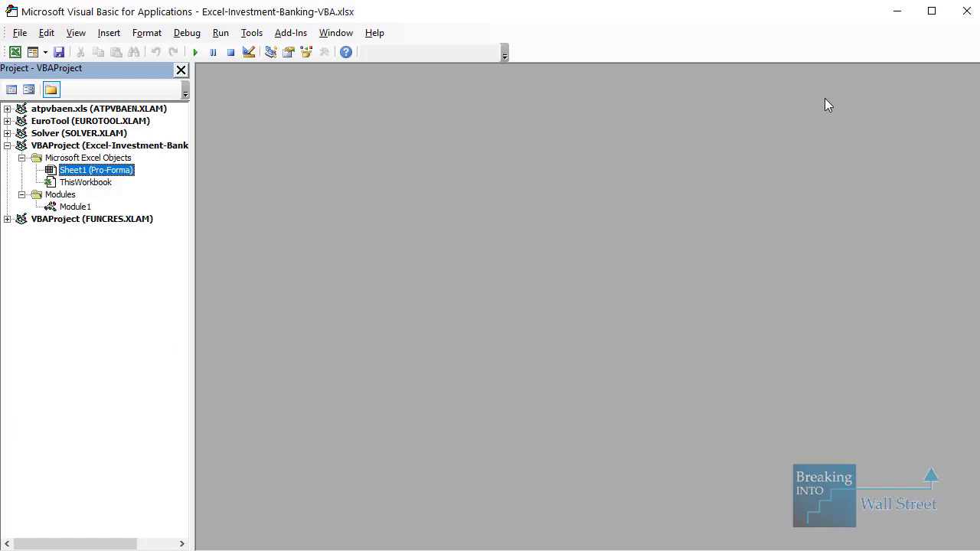
pyautogui.doubleClick(69, 209)
pyautogui.click(553, 228)
pyautogui.scroll(-6, 464, 273)
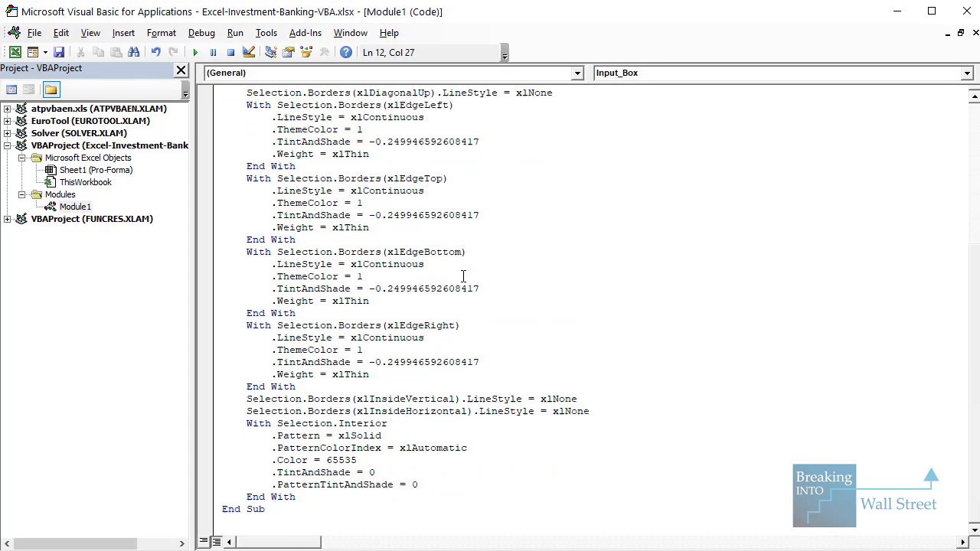
pyautogui.scroll(6, 414, 328)
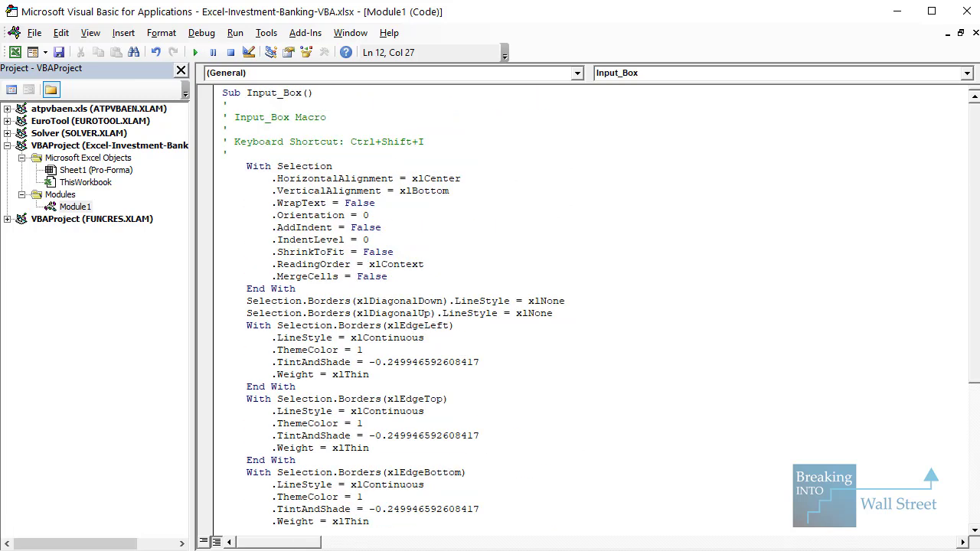
# Return to the worksheet and run the Input_Box macro on the Parking Spots per Unit value in E13
pyautogui.hotkey('alt', 'F11')
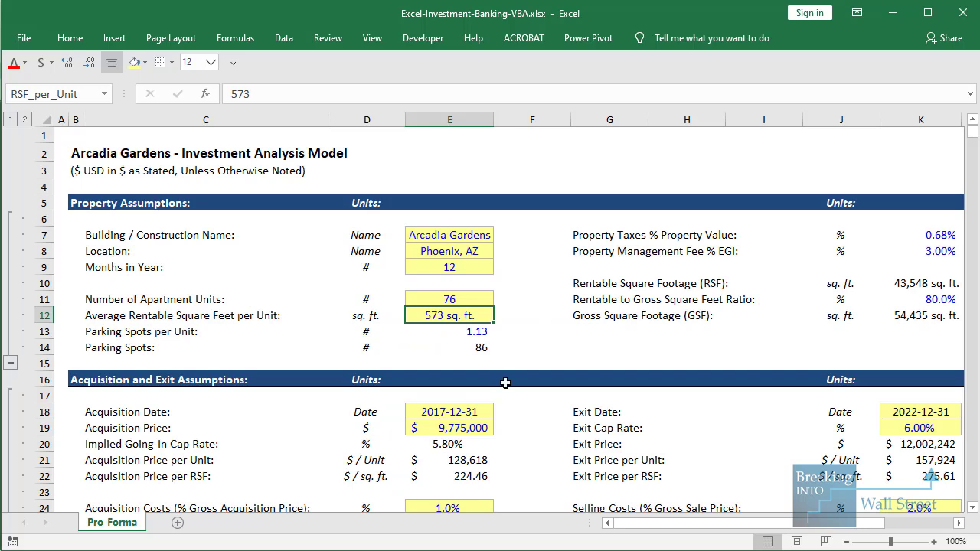
pyautogui.click(478, 333)
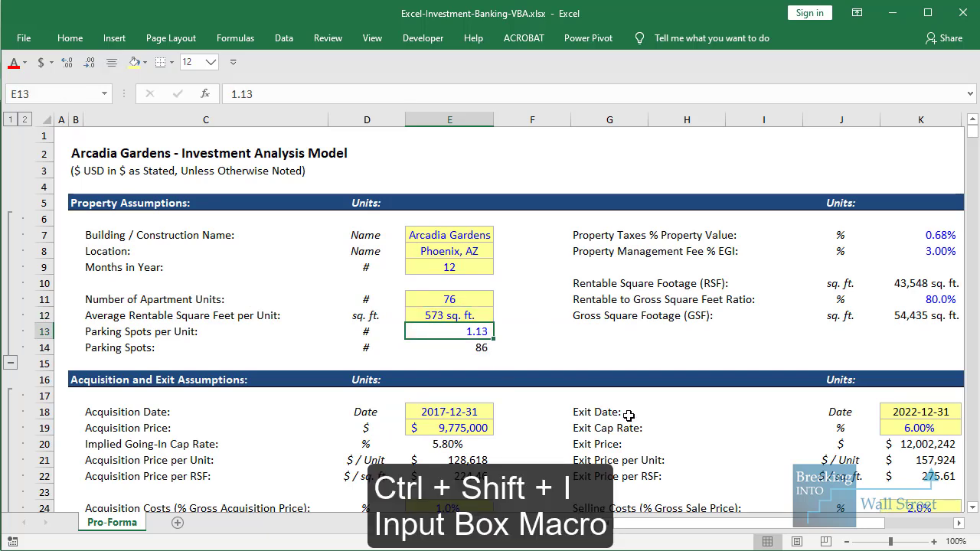
pyautogui.hotkey('ctrl', 'shift', 'i')
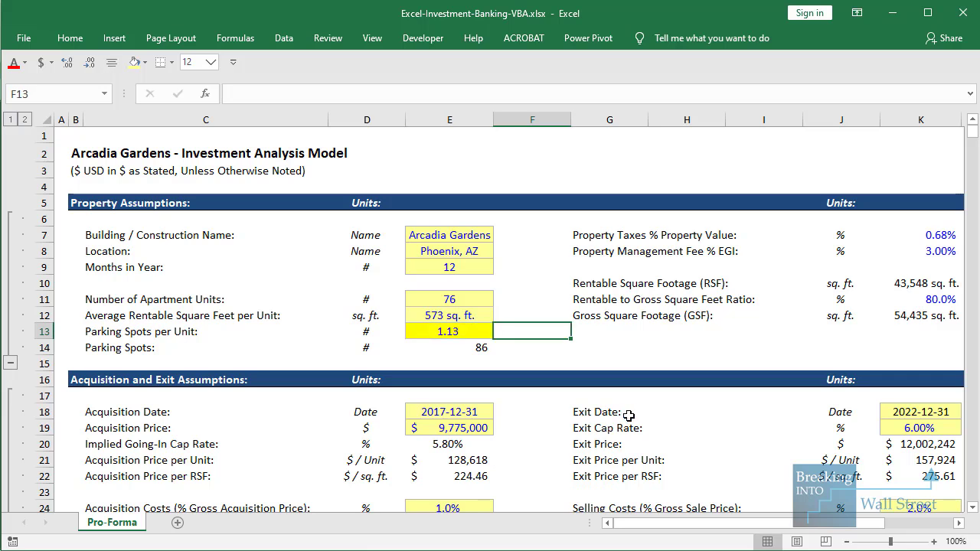
pyautogui.press('Left')
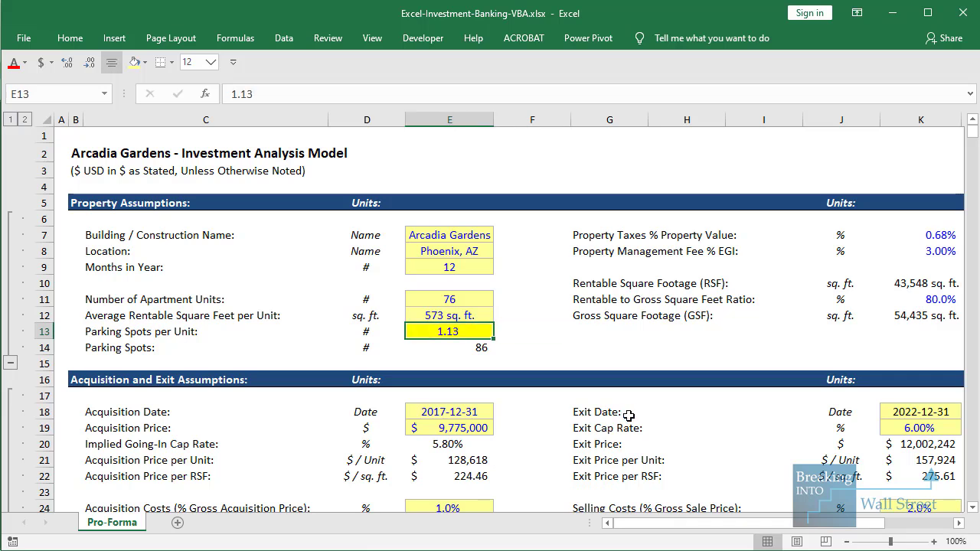
# Select the Property Management Fee % EGI value in K8 and start centering and filling it manually
pyautogui.press('Right')
pyautogui.press('Right')
pyautogui.press('Right')
pyautogui.press('Right')
pyautogui.press('Right')
pyautogui.press('Right')
pyautogui.press('Right')
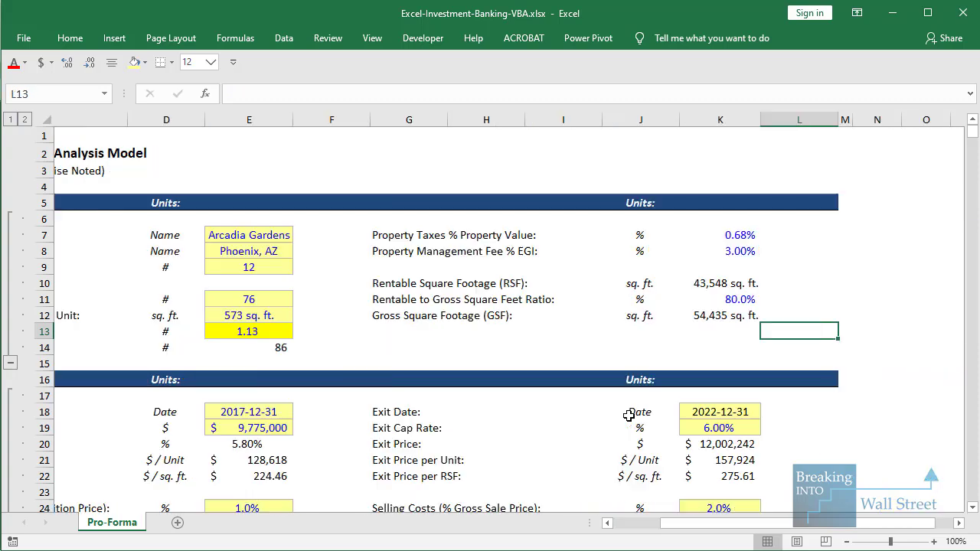
pyautogui.press('Left')
pyautogui.press('Up')
pyautogui.press('Up')
pyautogui.press('Up')
pyautogui.press('Up')
pyautogui.press('Up')
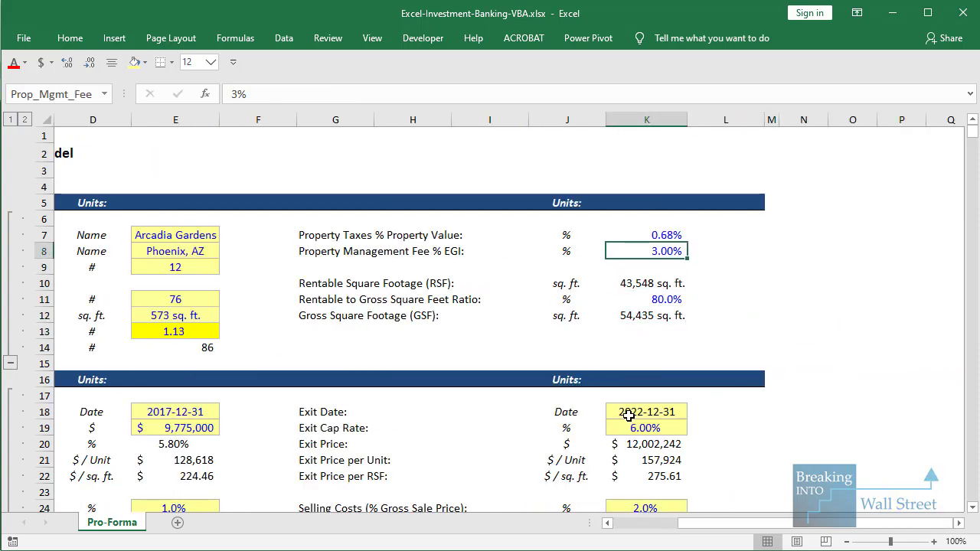
pyautogui.hotkey('alt', '5')
pyautogui.hotkey('alt', '6')
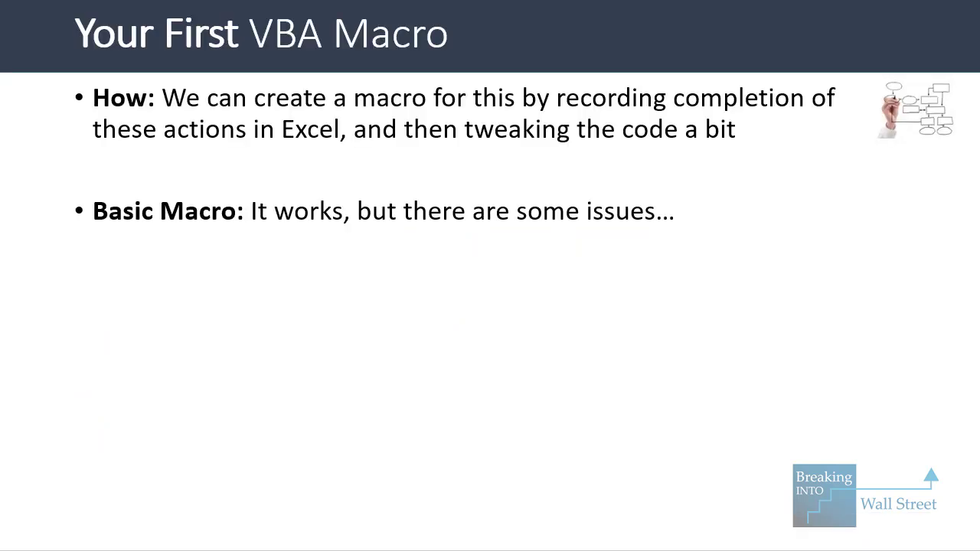
pyautogui.press('Right')
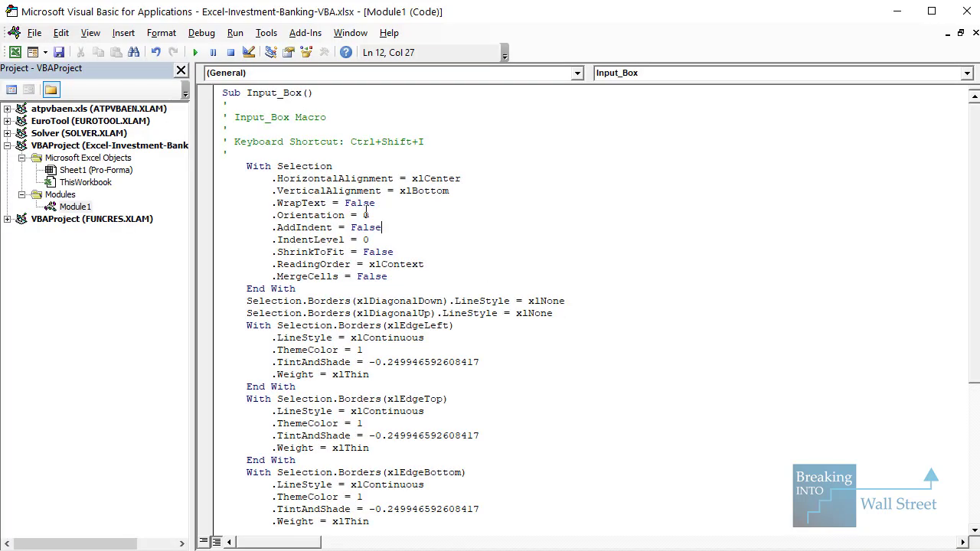
# Examine the alignment block and the four edge-border blocks of the Input_Box code in Module1
pyautogui.scroll(-2, 353, 230)
pyautogui.scroll(2, 353, 230)
pyautogui.click(522, 327)
pyautogui.moveTo(256, 165); pyautogui.dragTo(512, 290)
pyautogui.click(485, 337)
pyautogui.scroll(-4, 486, 341)
pyautogui.moveTo(242, 170)
pyautogui.mouseDown()
pyautogui.moveTo(419, 306)
pyautogui.moveTo(542, 468)
pyautogui.mouseUp()
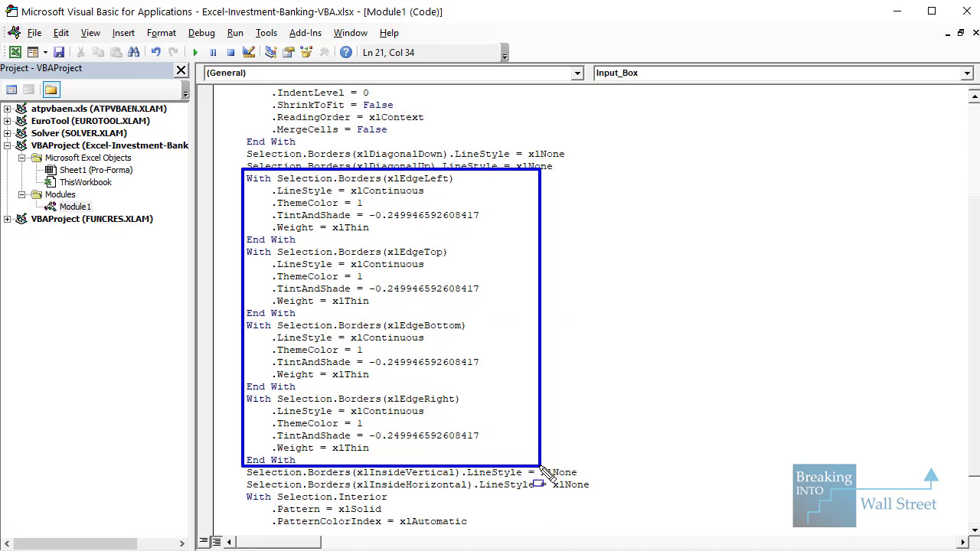
# Examine the Selection.Interior fill block at the end of the Input_Box code in Module1
pyautogui.click(545, 475)
pyautogui.scroll(-2, 505, 463)
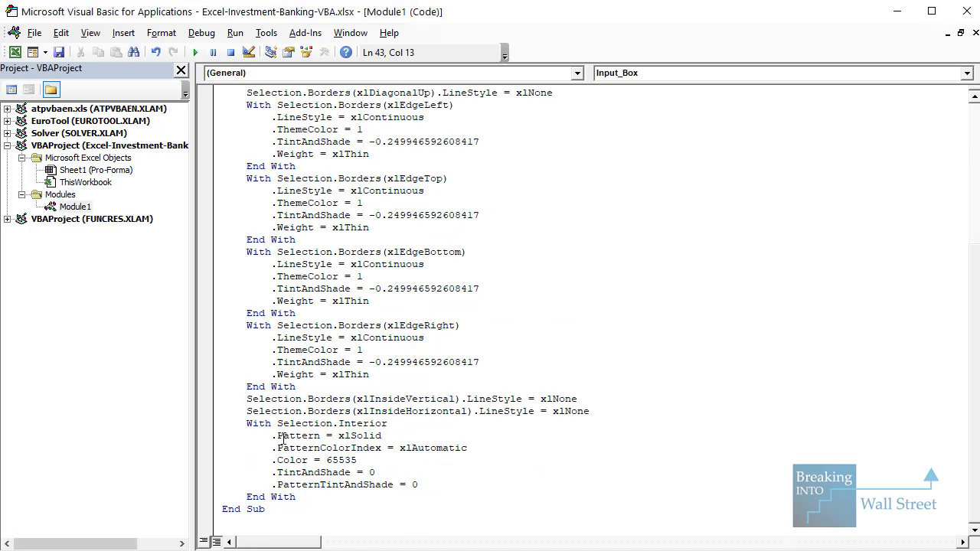
pyautogui.moveTo(257, 422); pyautogui.dragTo(496, 498)
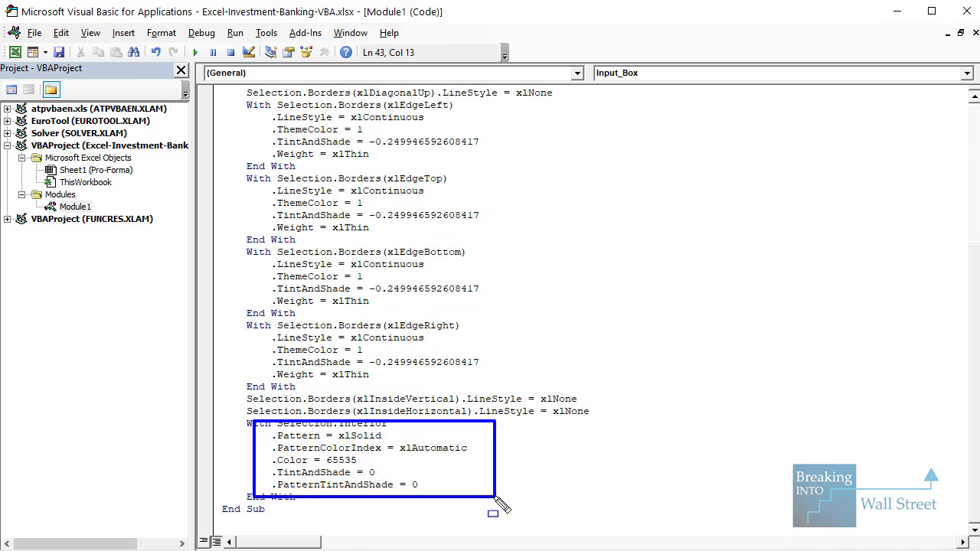
pyautogui.click(490, 469)
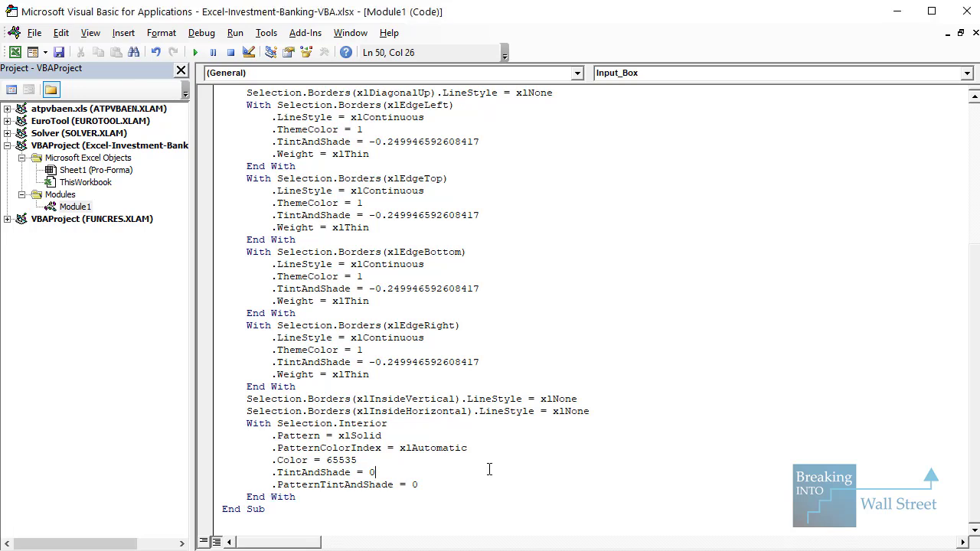
pyautogui.scroll(6, 489, 469)
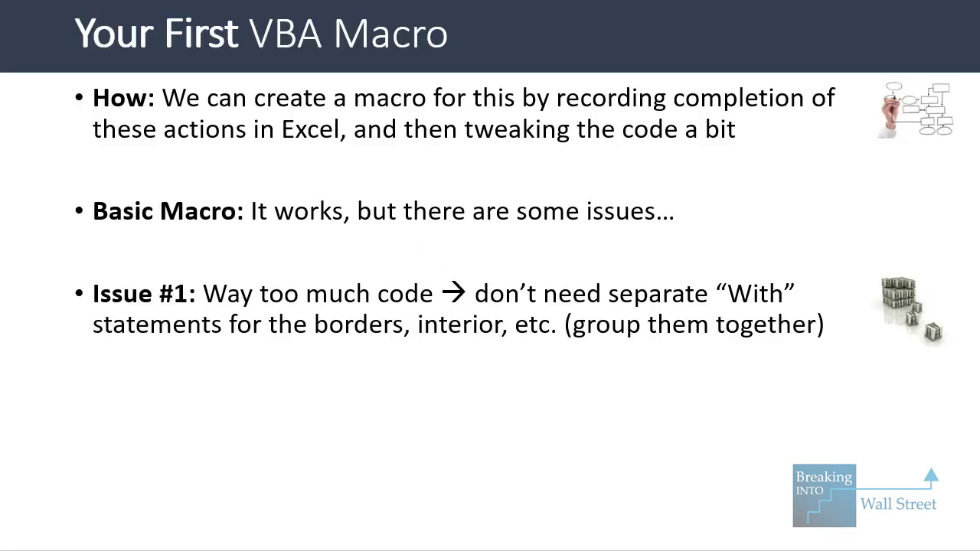
# Reveal the slide's next issue, switch back to the Visual Basic editor and examine the bottom border's TintAndShade line and the interior's Color line
pyautogui.press('Right')
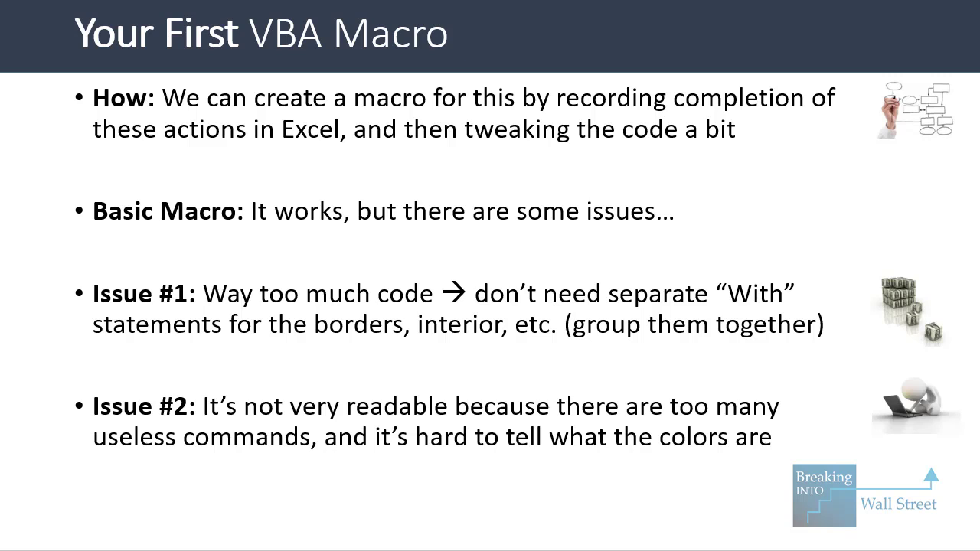
pyautogui.hotkey('alt', 'Tab')
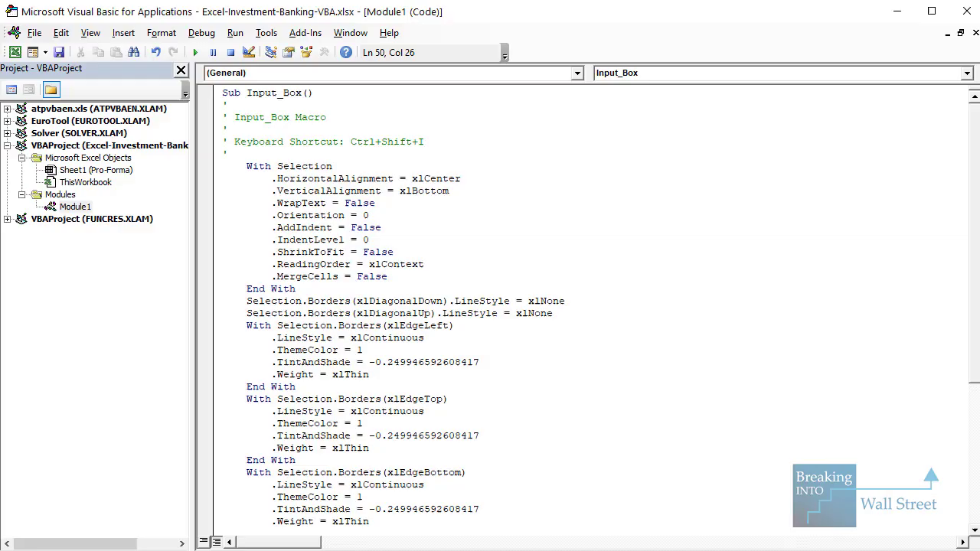
pyautogui.scroll(-5, 363, 210)
pyautogui.scroll(-1, 336, 374)
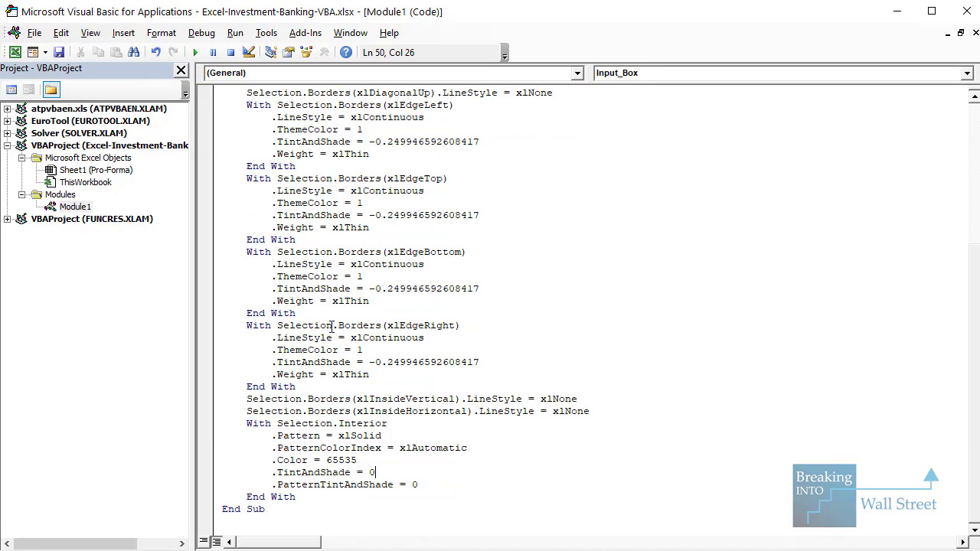
pyautogui.moveTo(270, 277)
pyautogui.mouseDown()
pyautogui.moveTo(329, 292)
pyautogui.moveTo(493, 296)
pyautogui.mouseUp()
pyautogui.moveTo(260, 452); pyautogui.dragTo(406, 470)
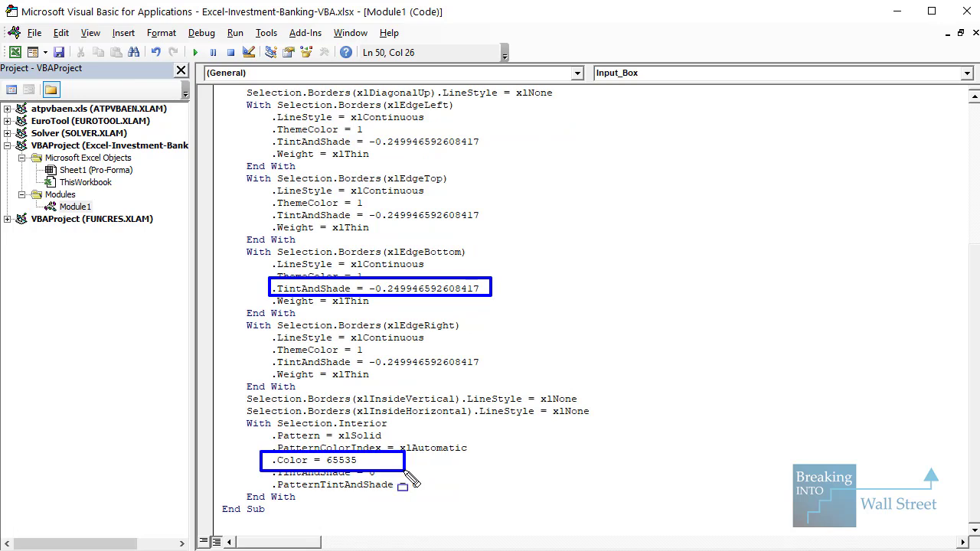
pyautogui.press('Escape')
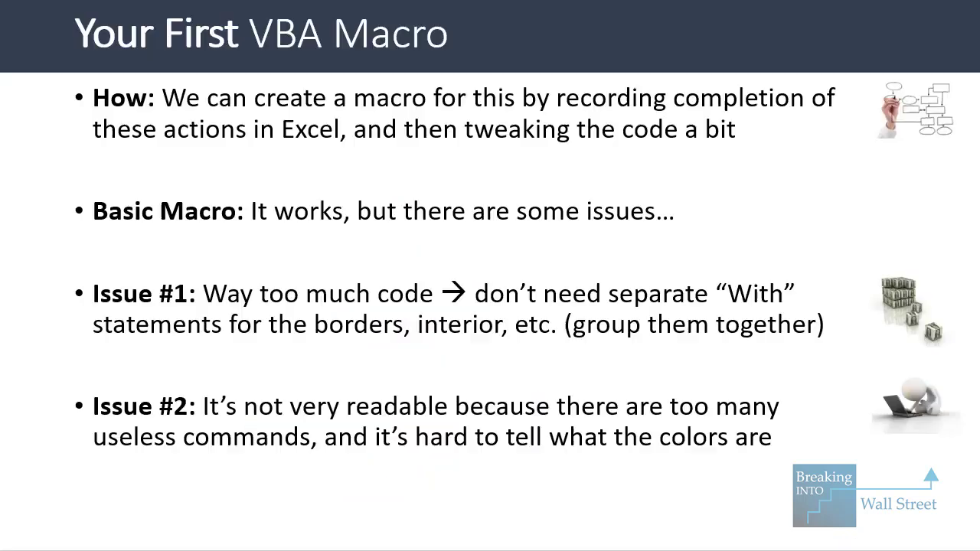